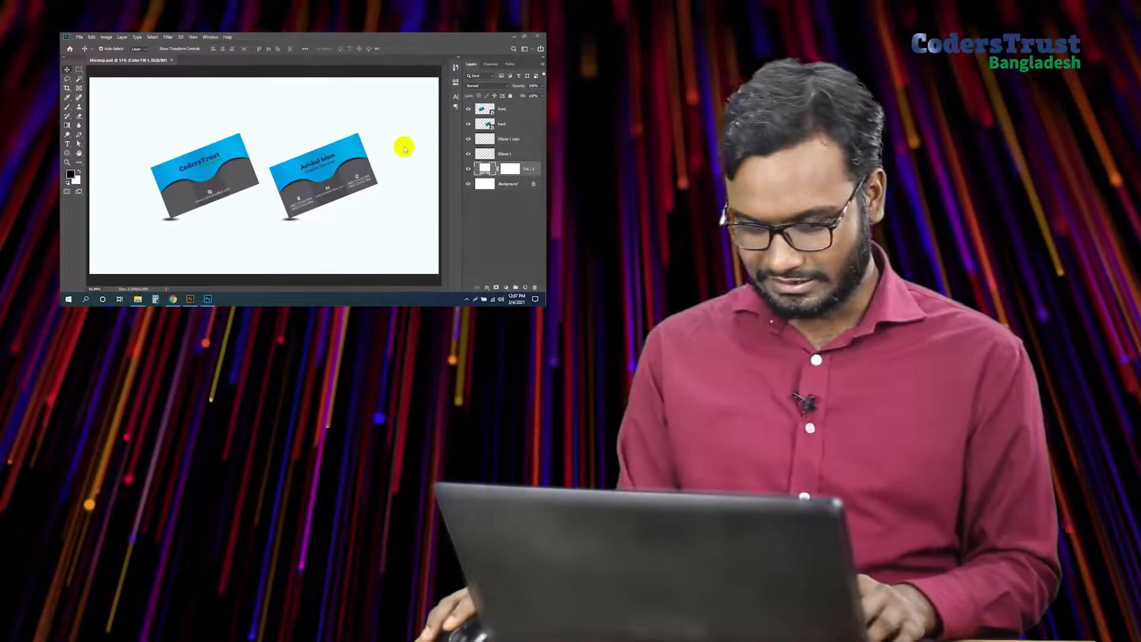
- Start a new document named Mockup with the Web Large preset, 1920 x 1080 px
click(189, 80)
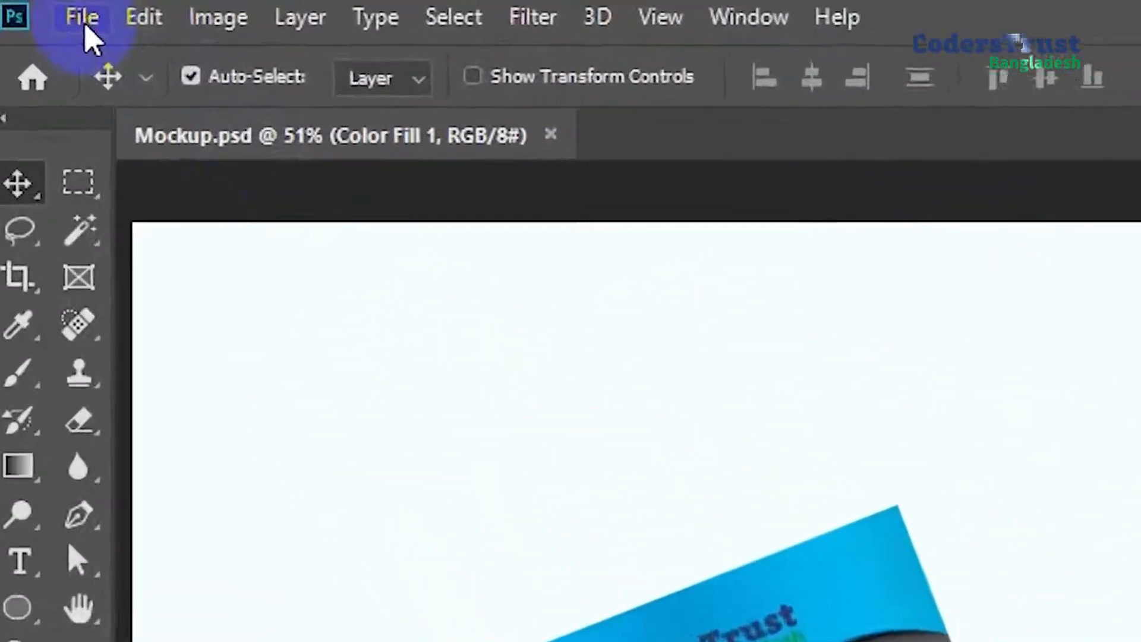
click(42, 10)
click(141, 59)
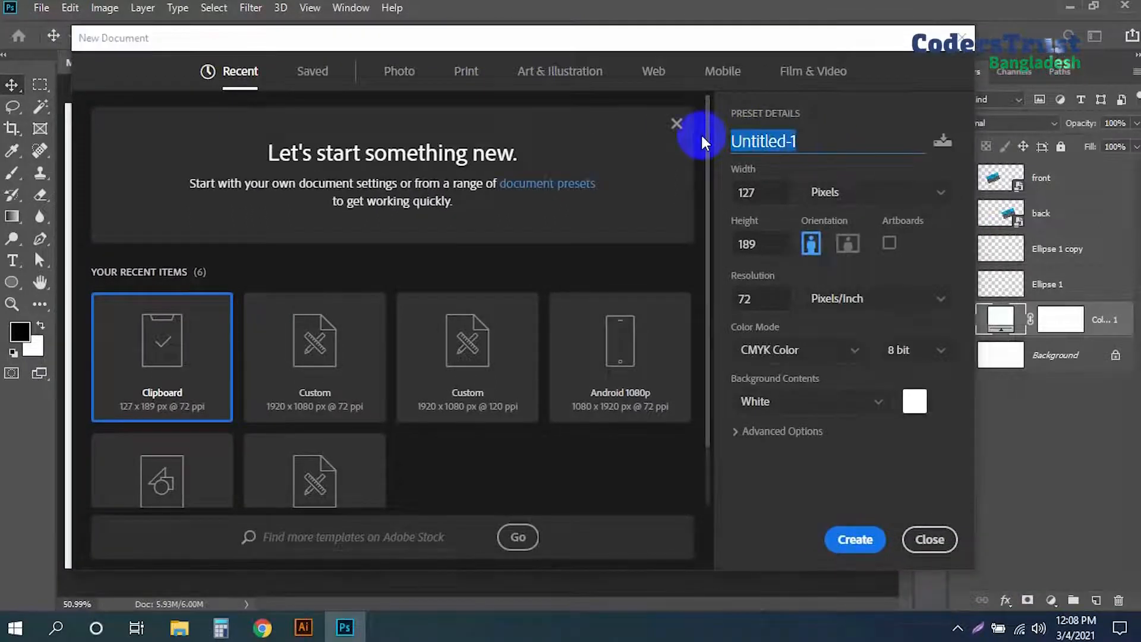
text(Mockup)
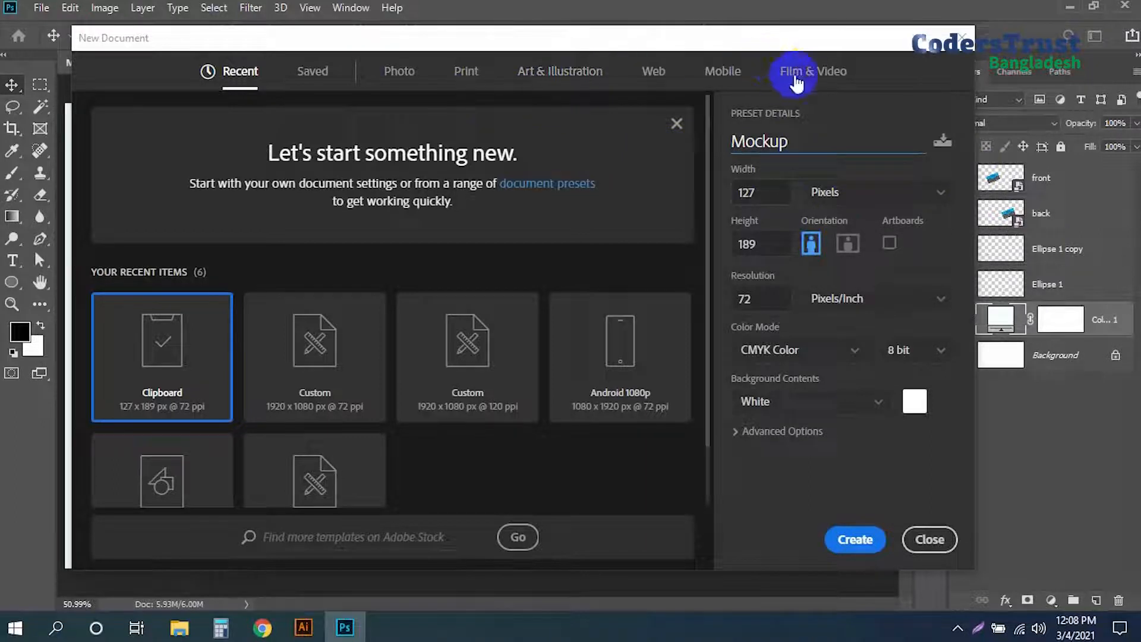
click(652, 80)
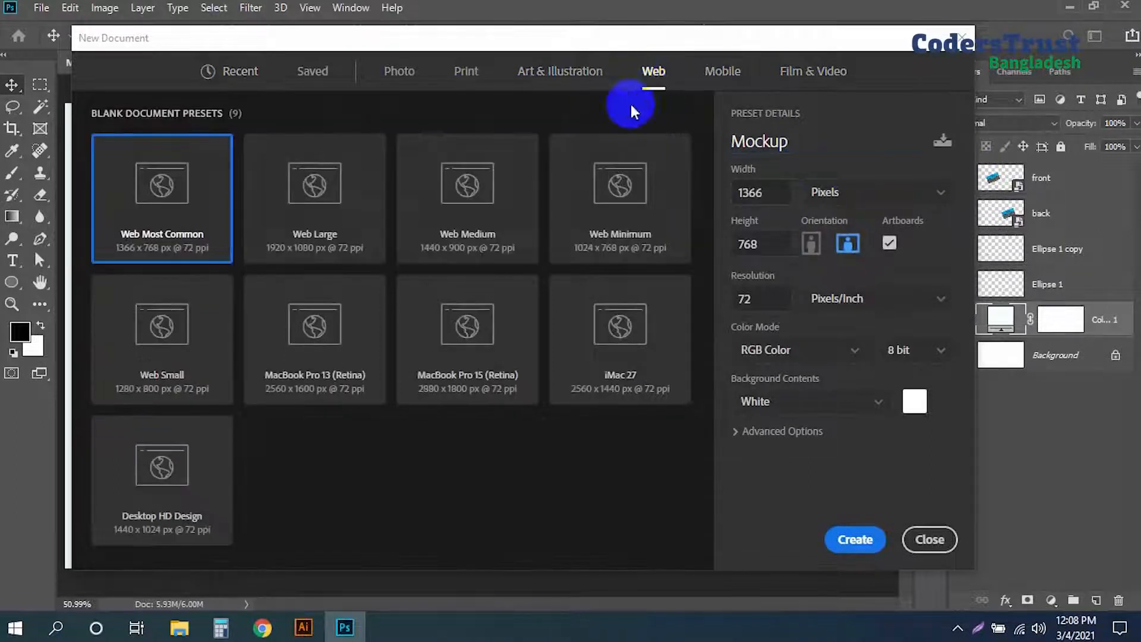
click(331, 202)
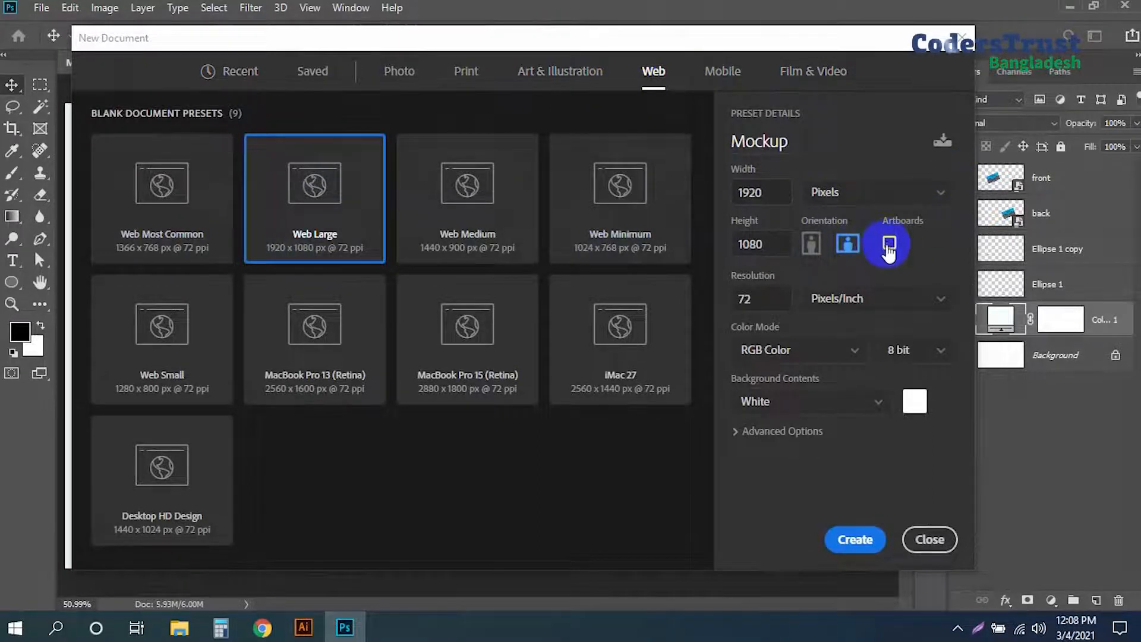
- Create the document without artboards at a resolution of 150 pixels/inch
click(15, 628)
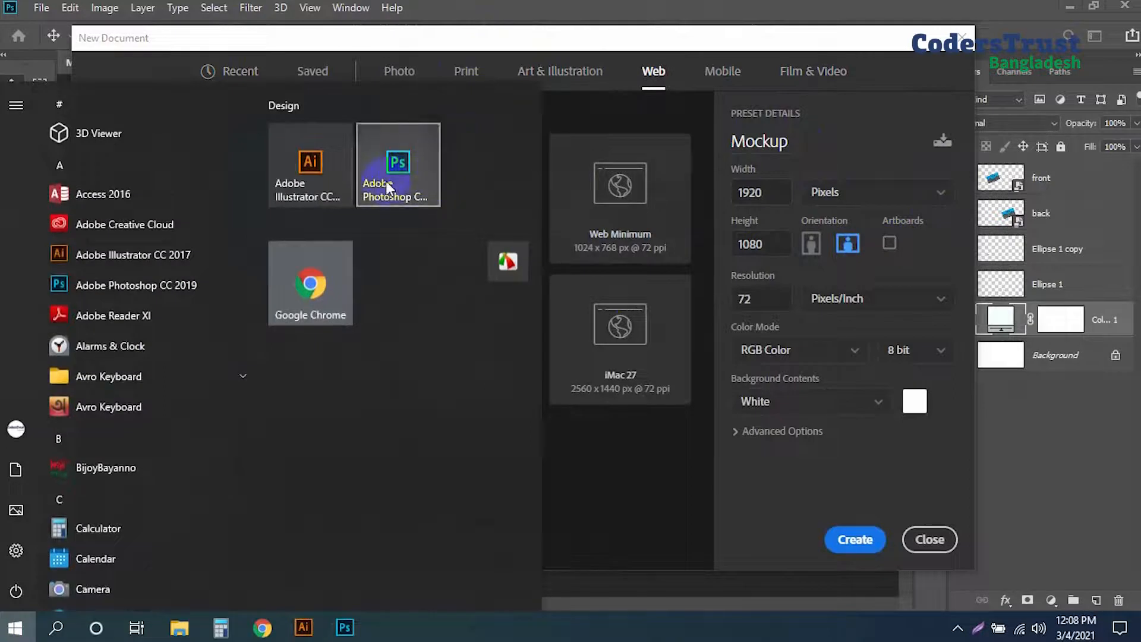
click(935, 257)
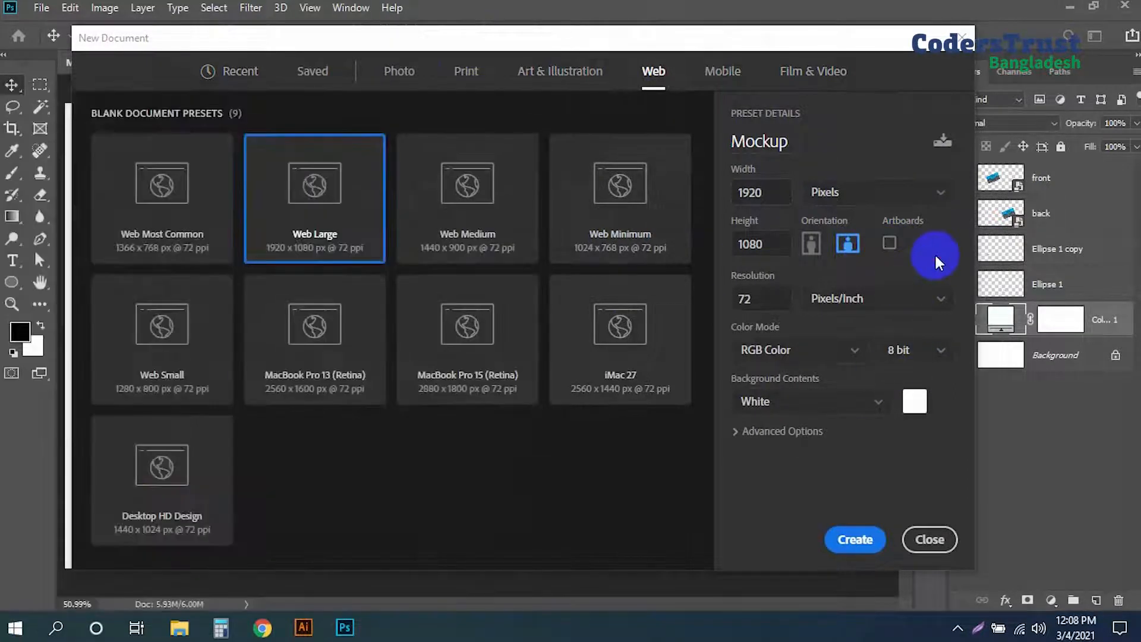
click(889, 245)
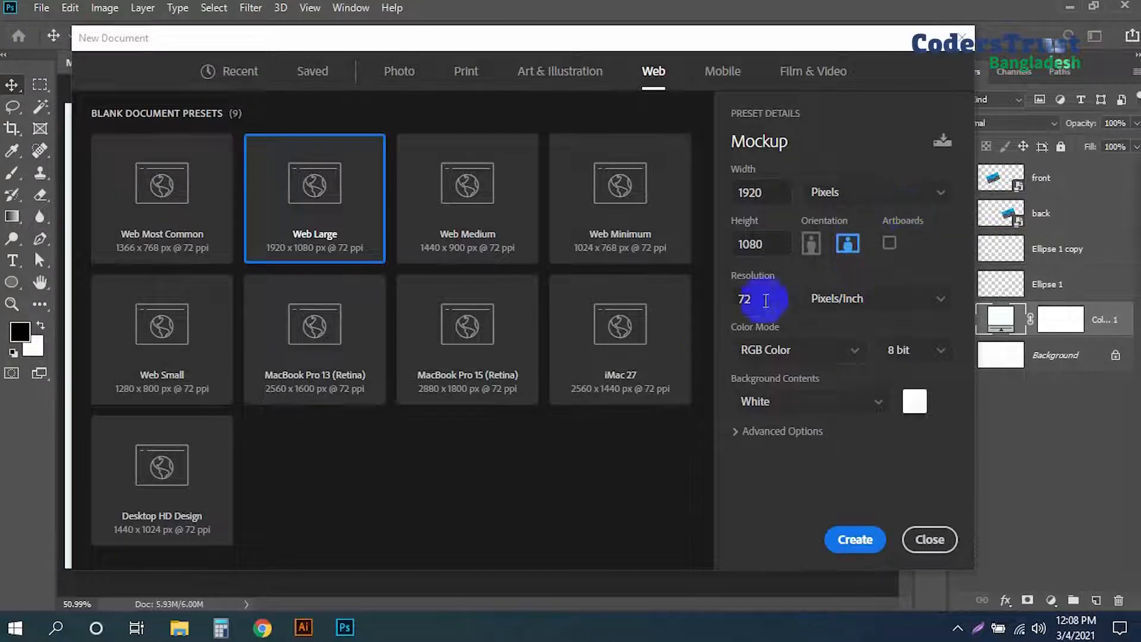
text(50)
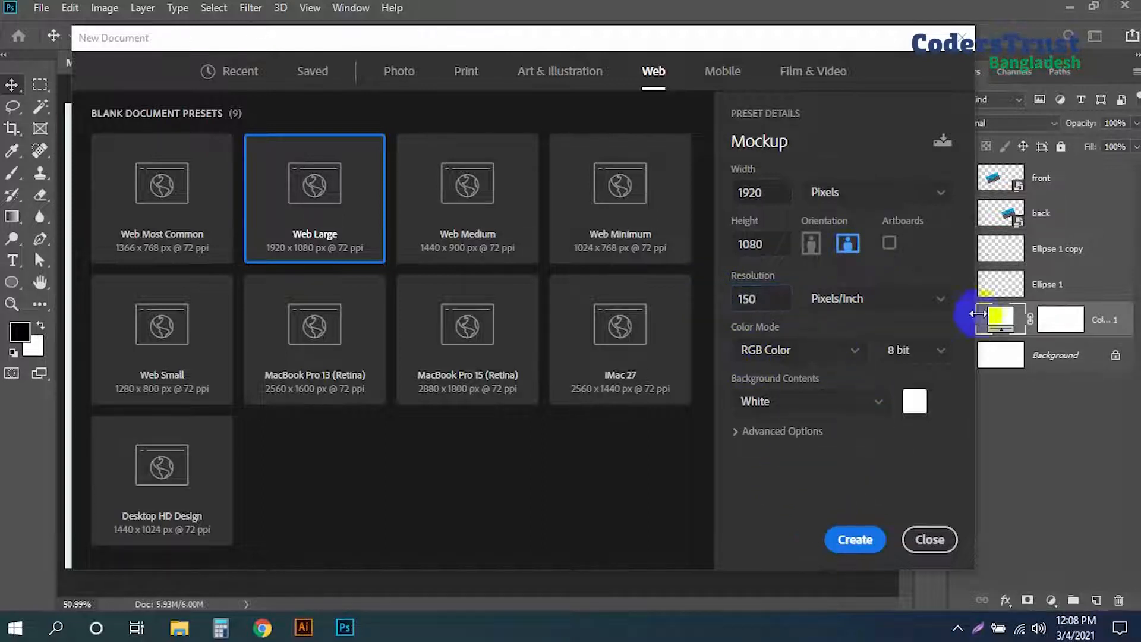
click(856, 541)
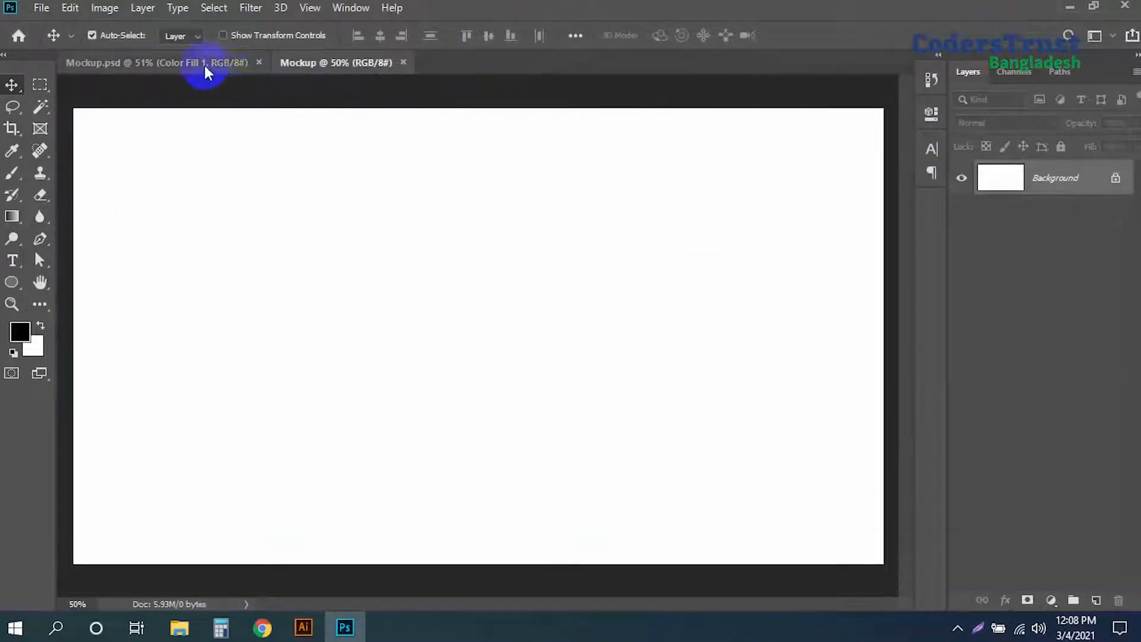
- Create a black rectangle shape 3.5 in wide and 2 in high on the blank canvas
right_click(10, 283)
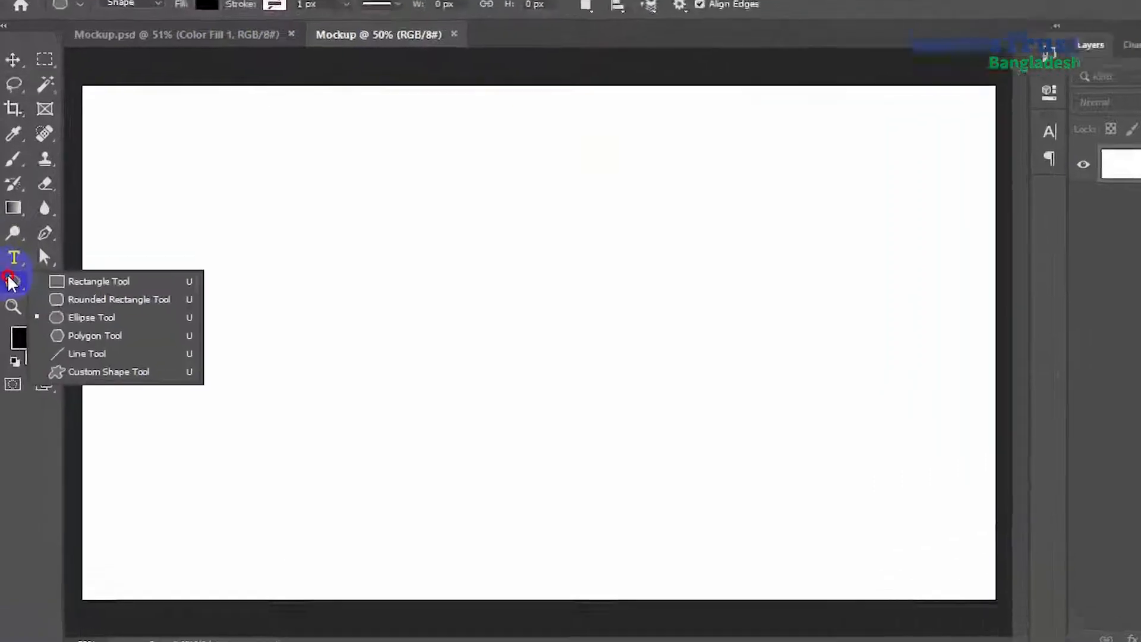
click(119, 280)
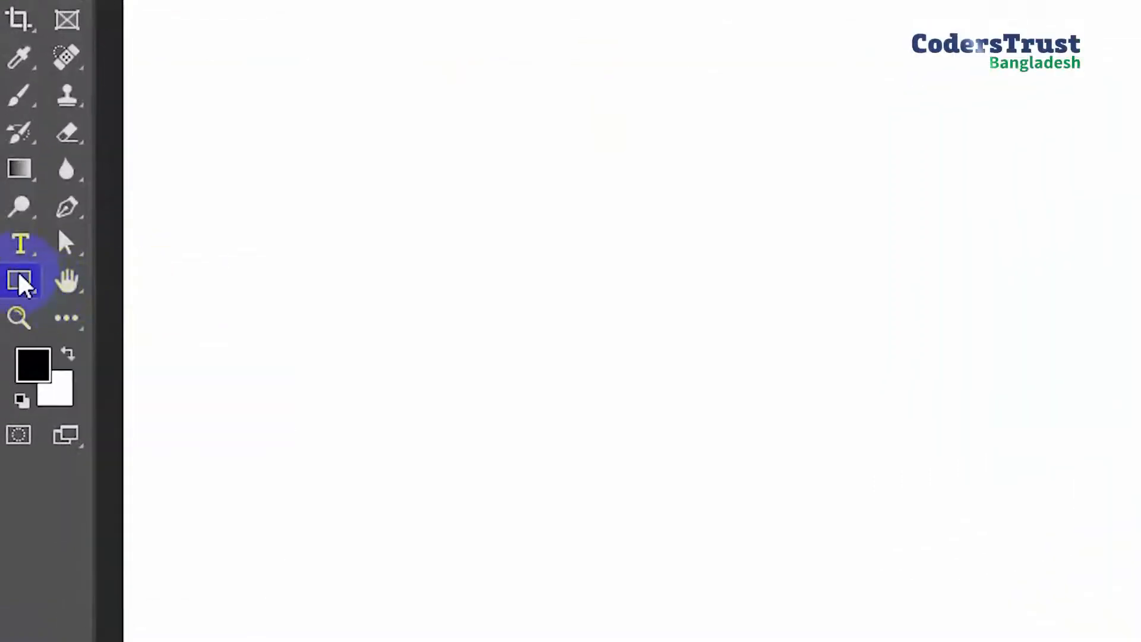
right_click(22, 283)
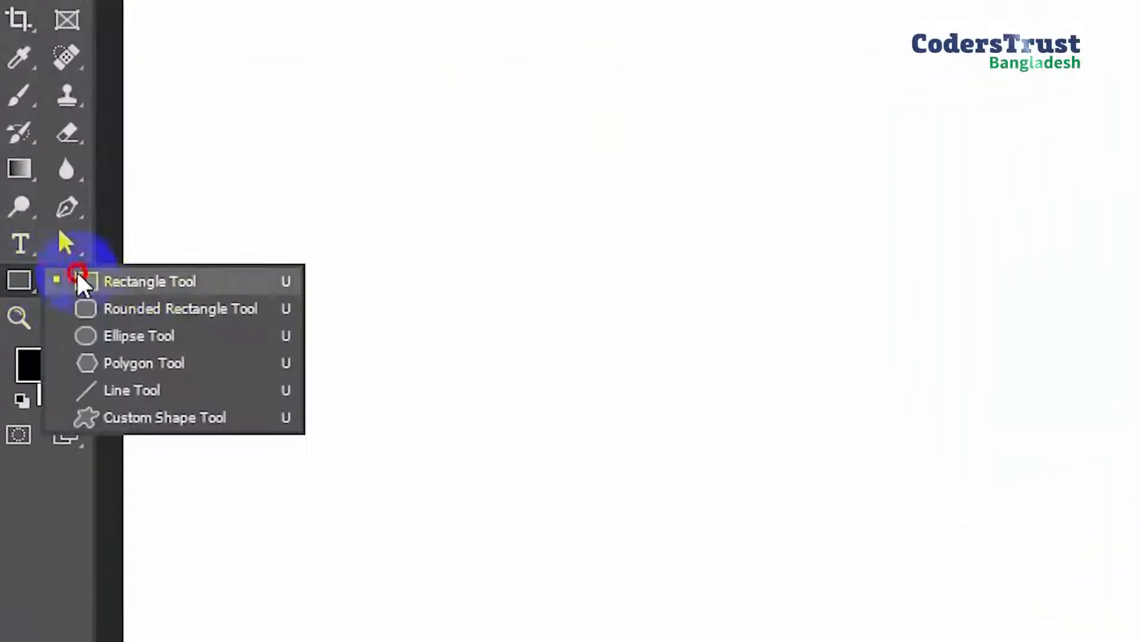
click(168, 281)
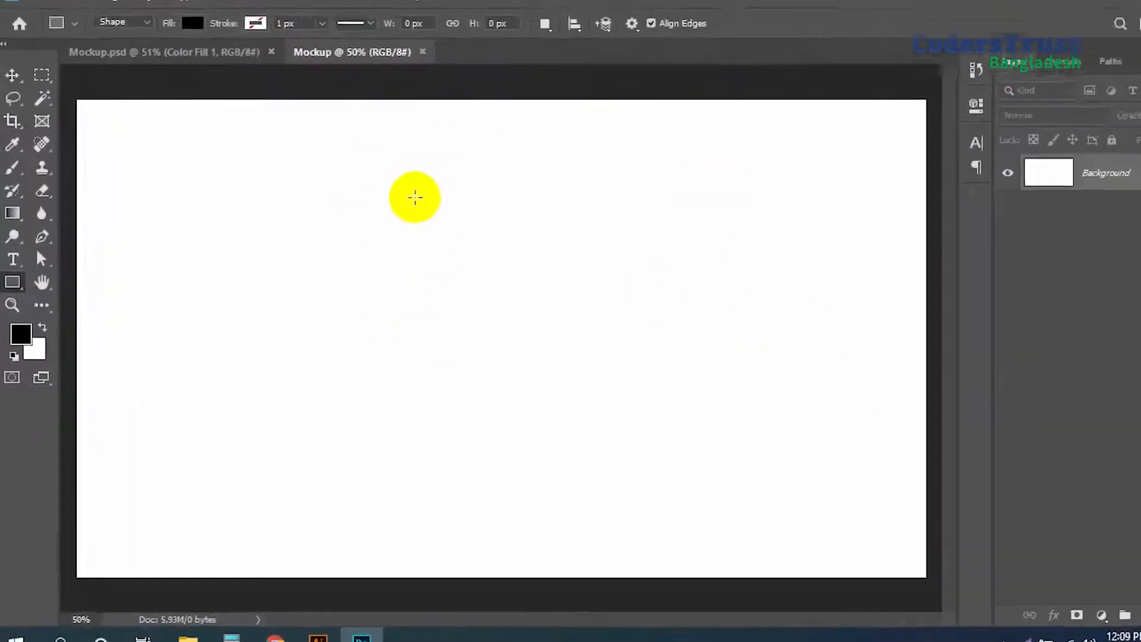
click(415, 197)
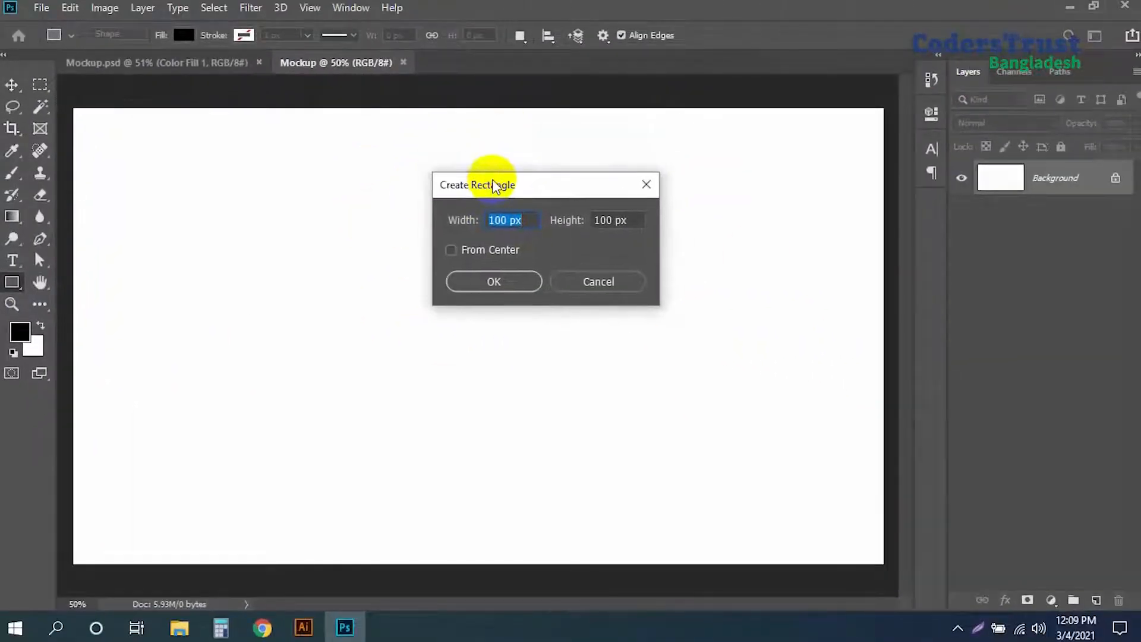
text(3.5 in)
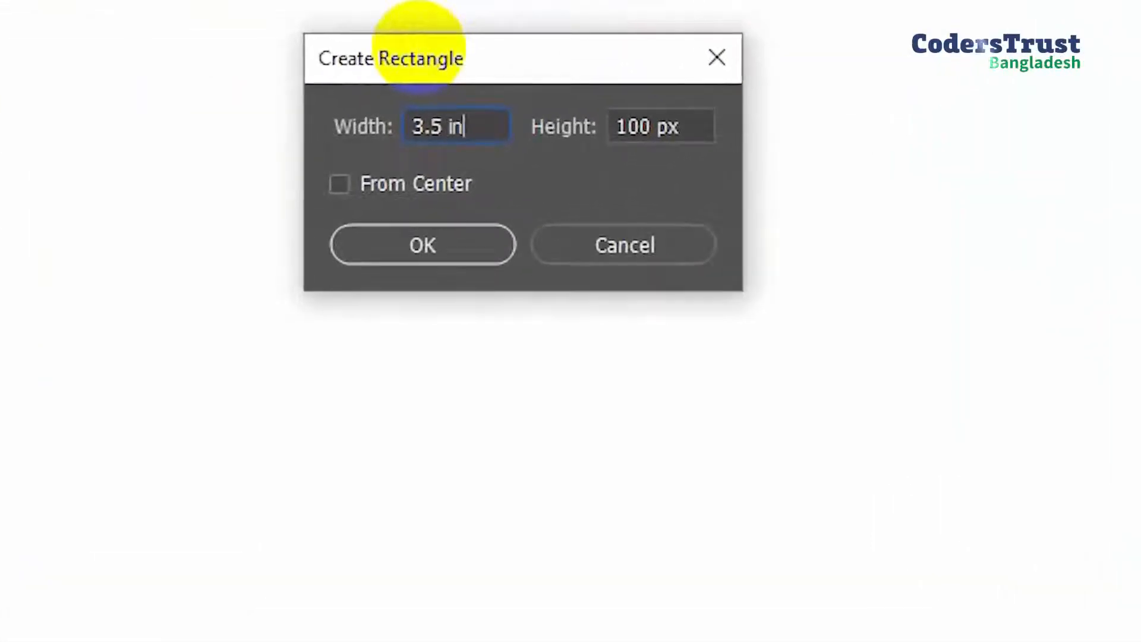
click(566, 128)
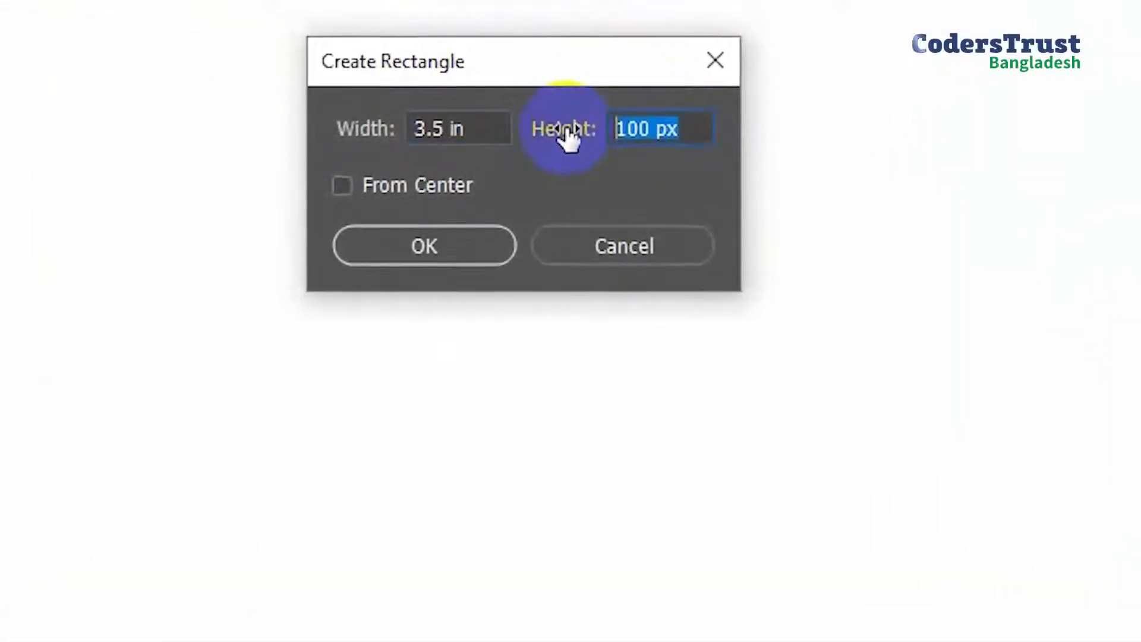
text(2 in)
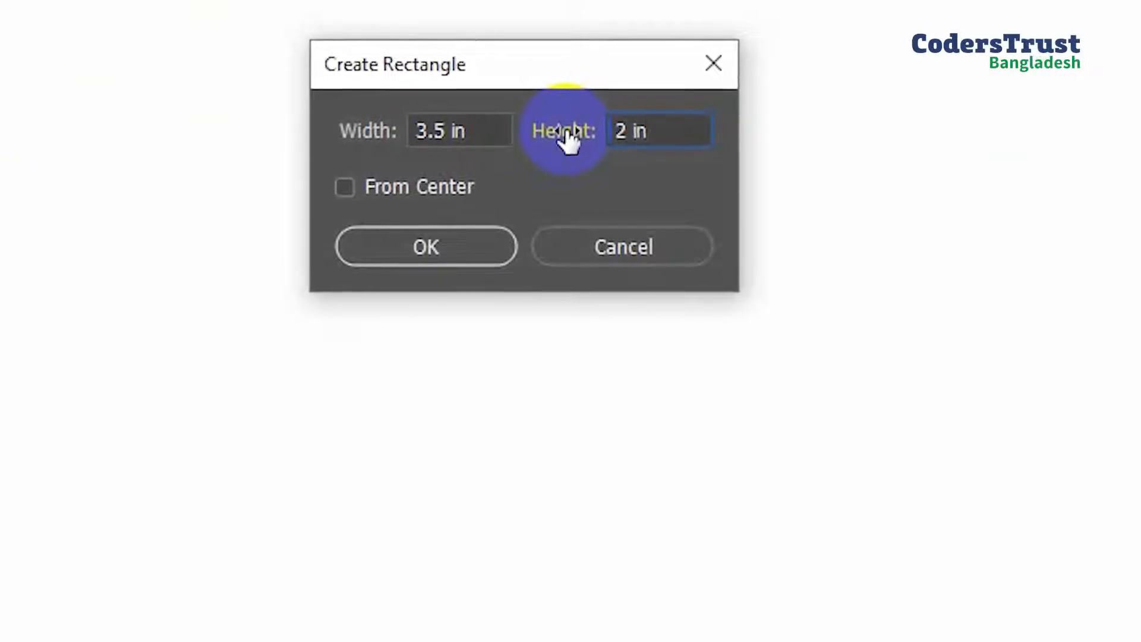
click(415, 245)
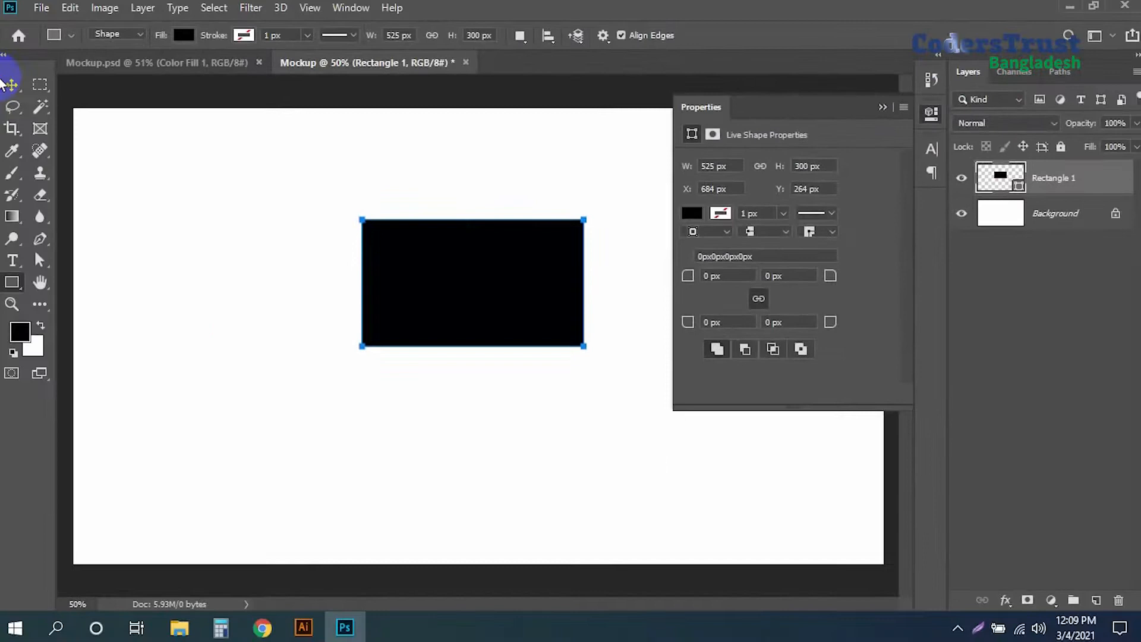
- Move the rectangle to the canvas's upper left area and place a duplicate of it to its right, at the same height
key(v)
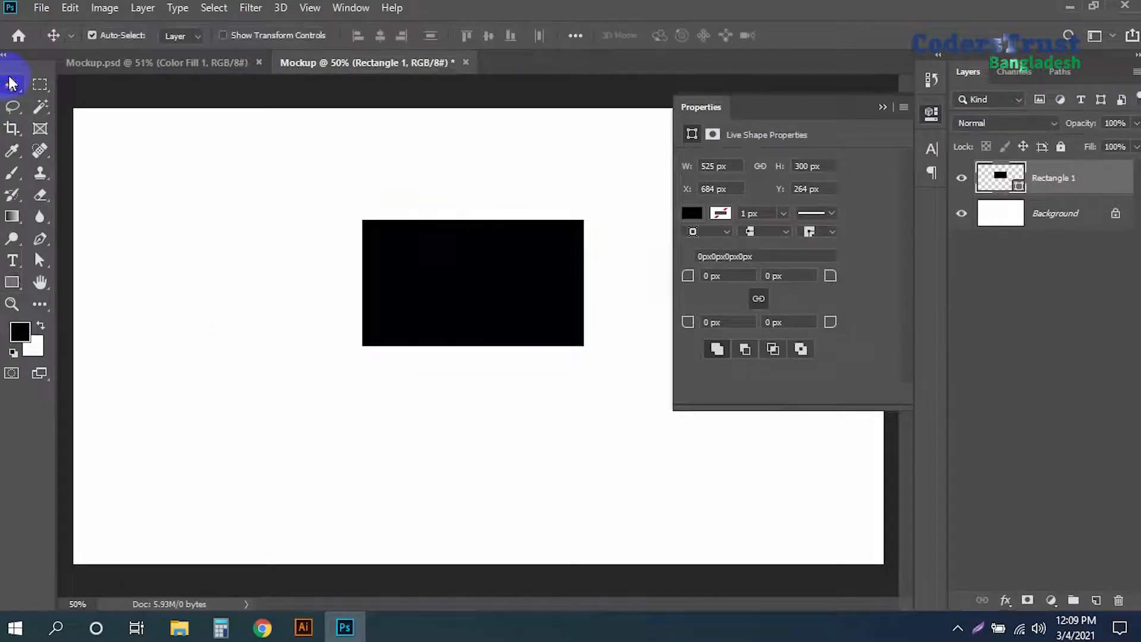
drag(494, 284, 383, 260)
click(882, 107)
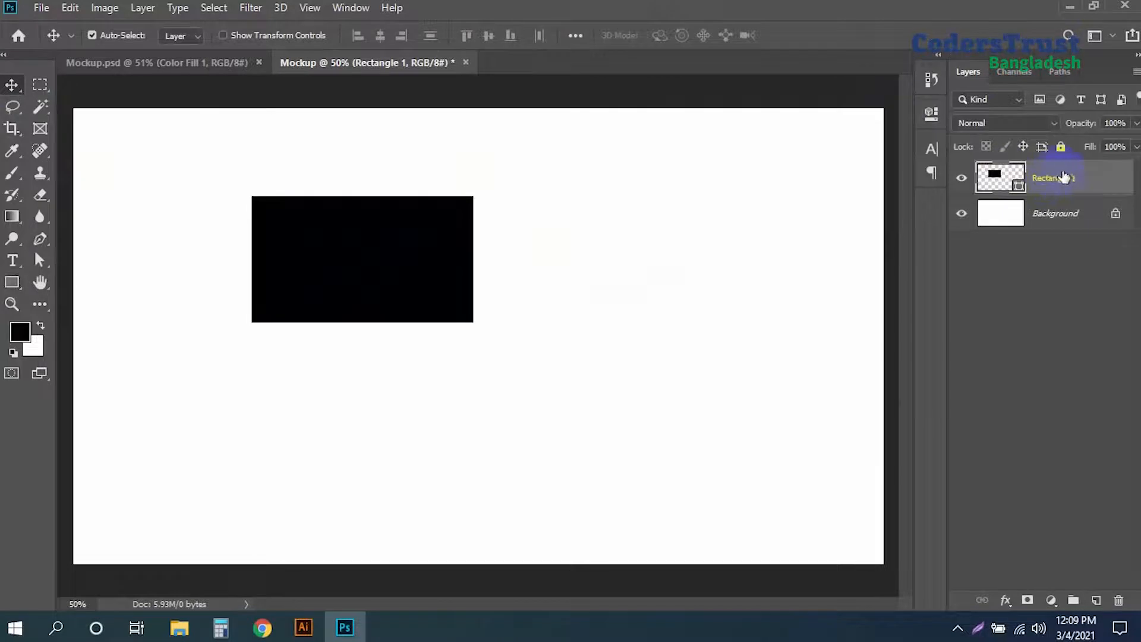
drag(1062, 180, 1097, 600)
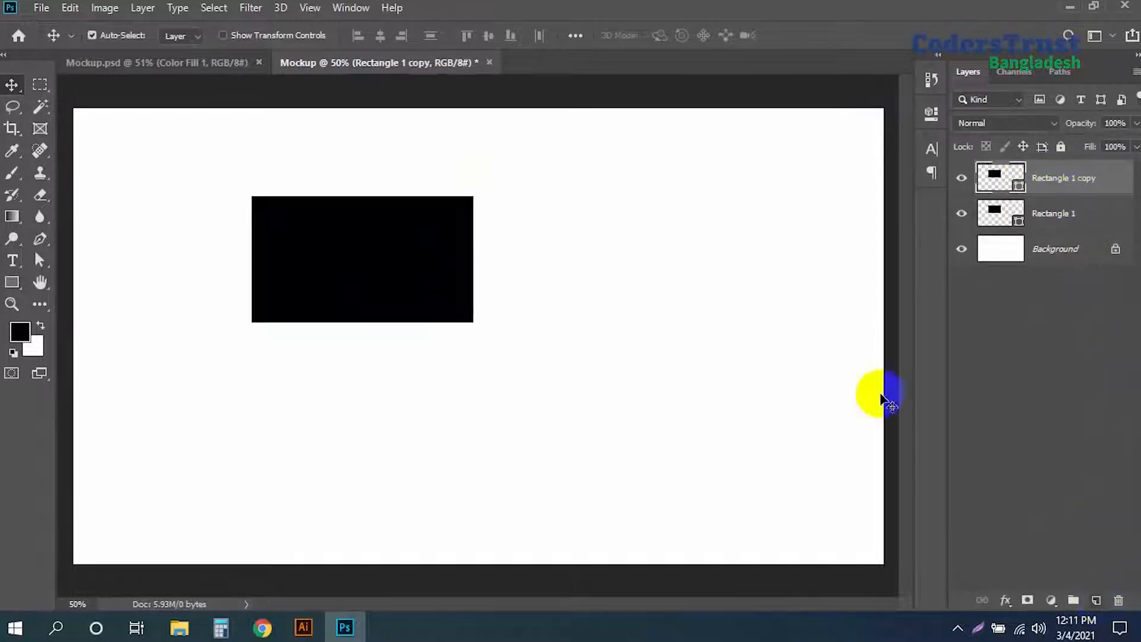
drag(395, 265, 647, 264)
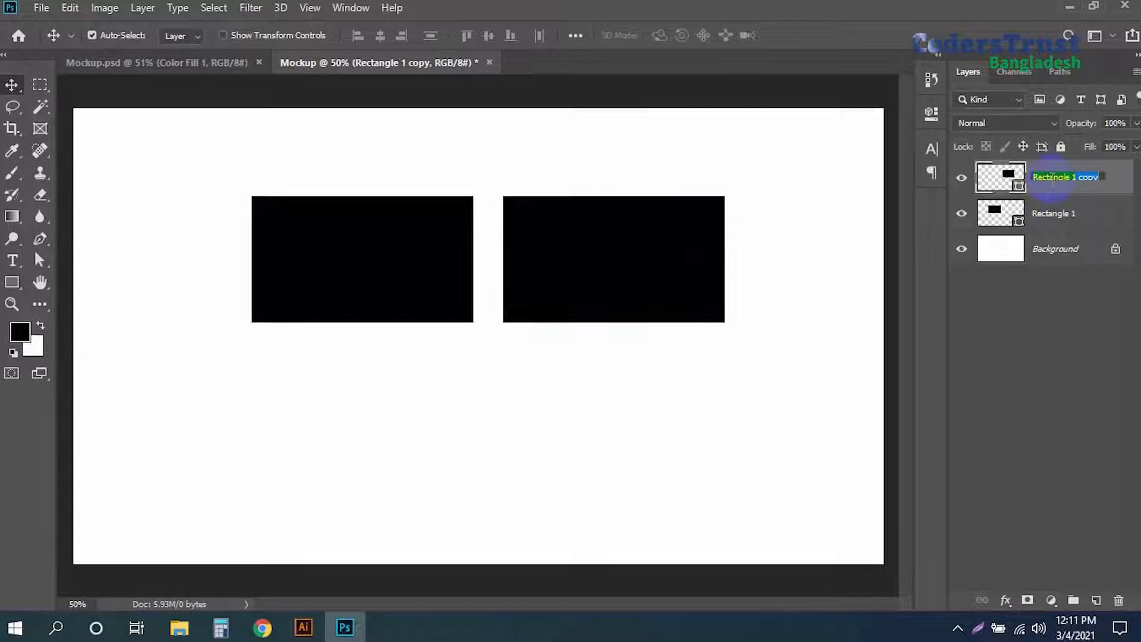
- Rename the duplicated rectangle's layer as front and the original rectangle's layer as back
text(fron)
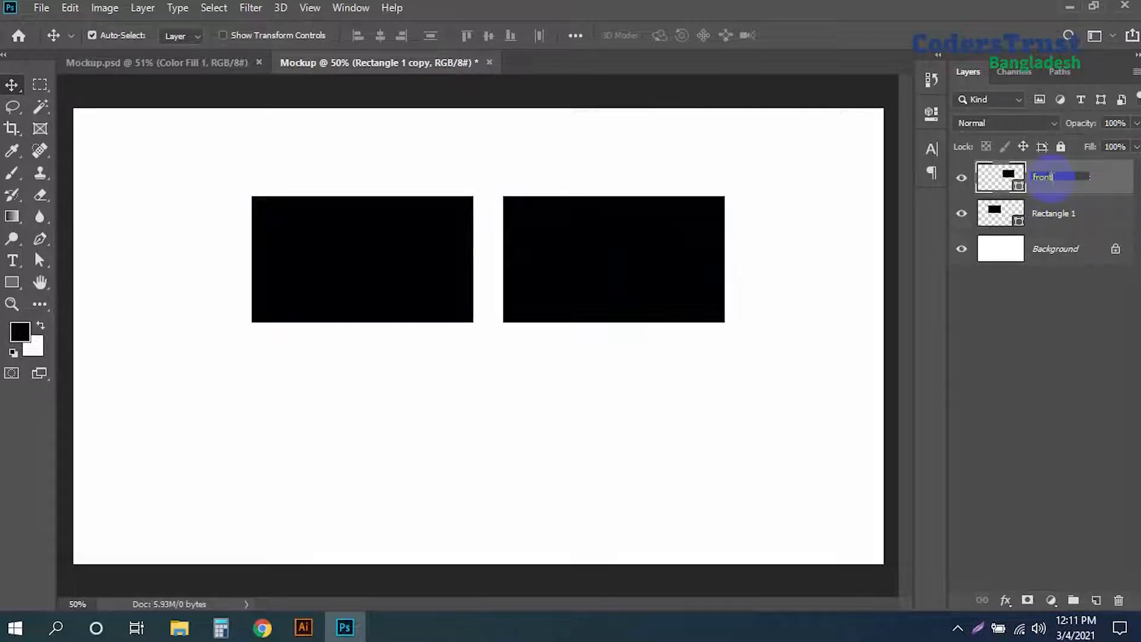
text(t)
key(Return)
double_click(1052, 213)
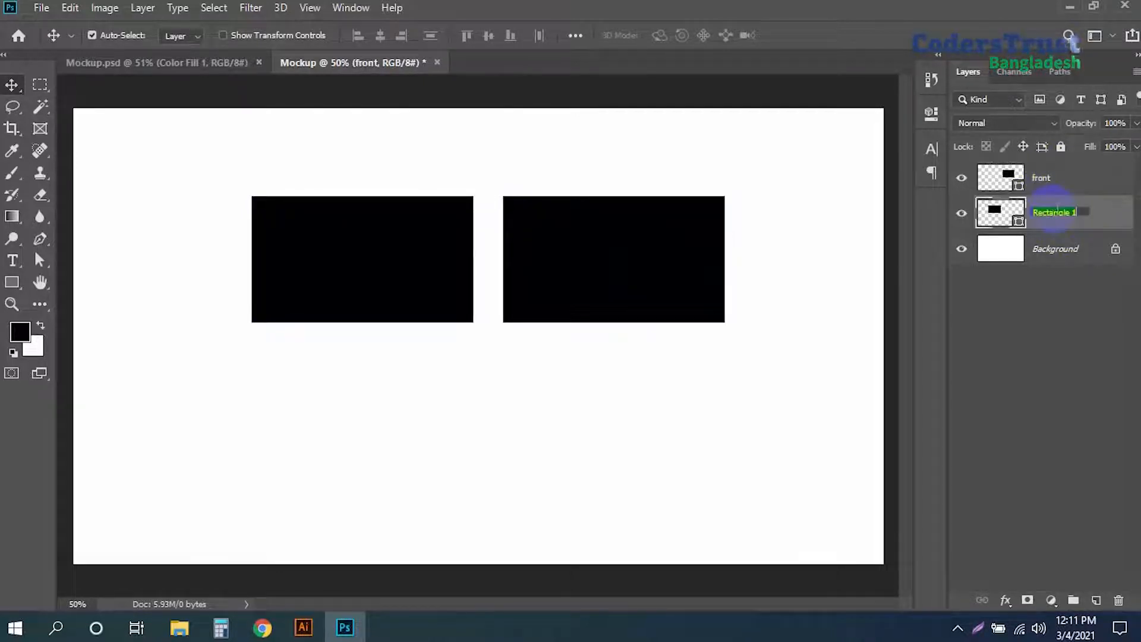
text(back)
key(Return)
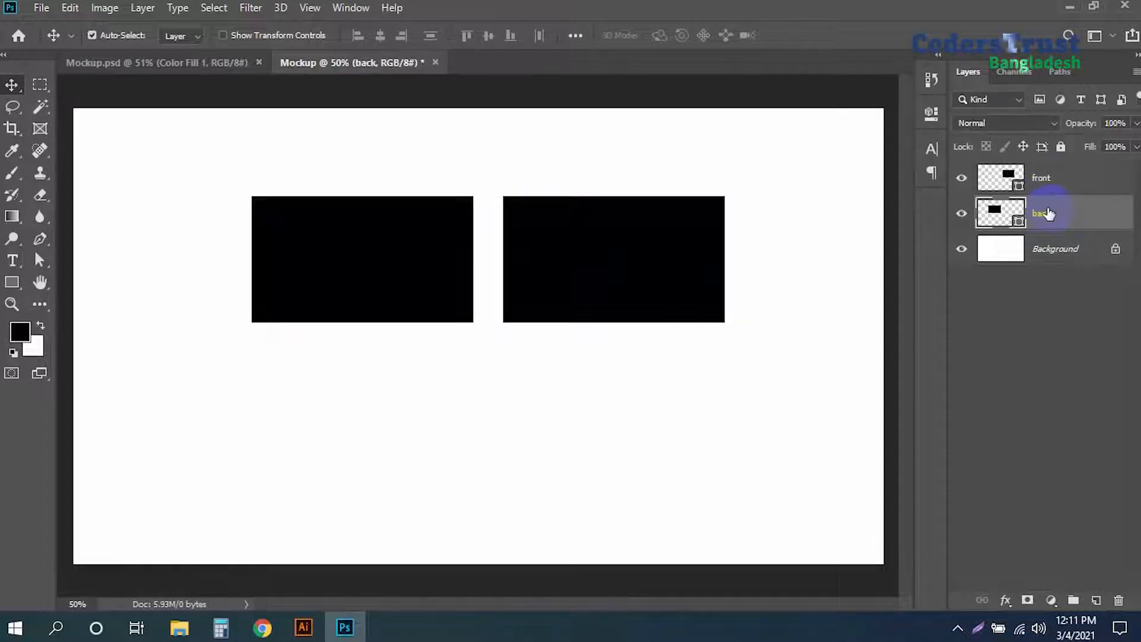
- Move both rectangles together down to the lower middle of the canvas, then deselect them
click(1036, 183)
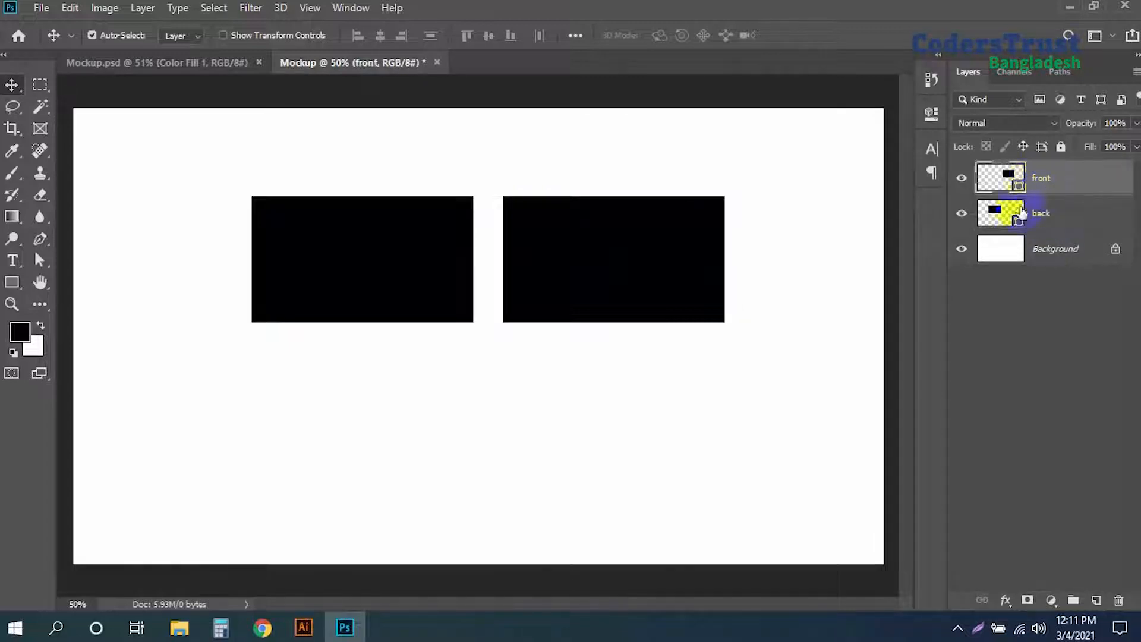
click(348, 267)
shift+click(592, 265)
drag(645, 265, 608, 372)
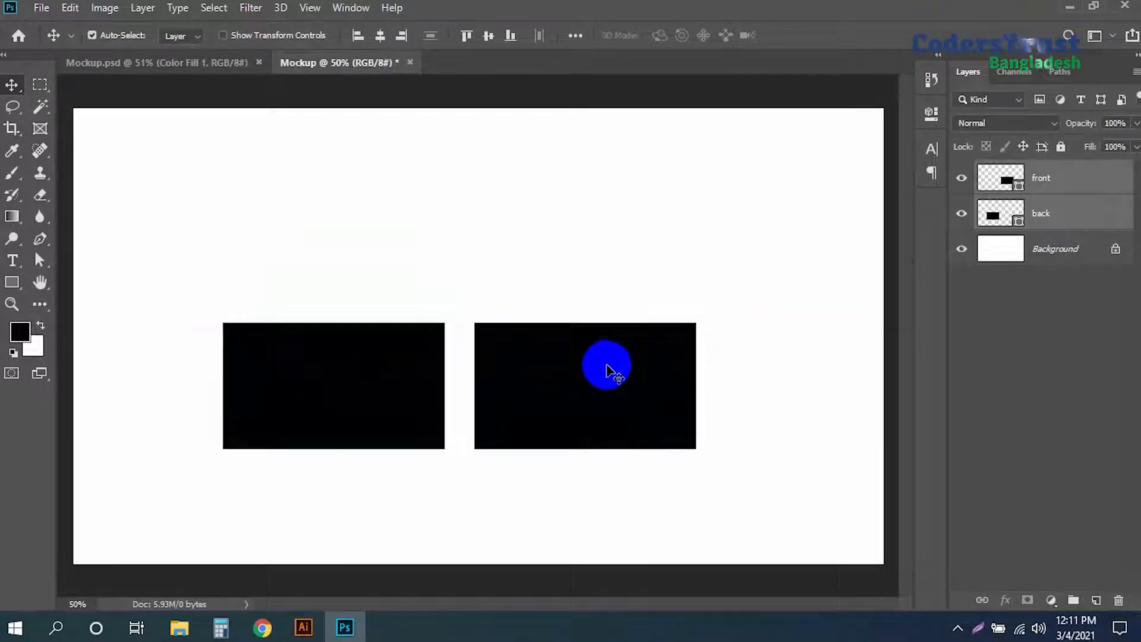
click(1063, 348)
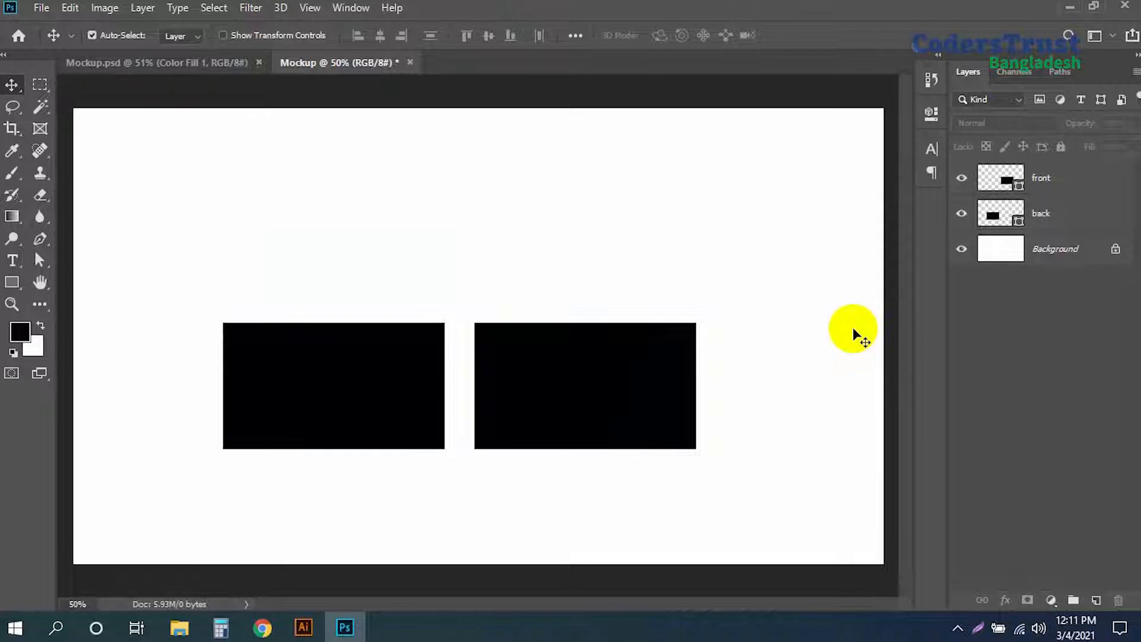
- Convert the front layer and the back layer into separate smart objects
click(1058, 184)
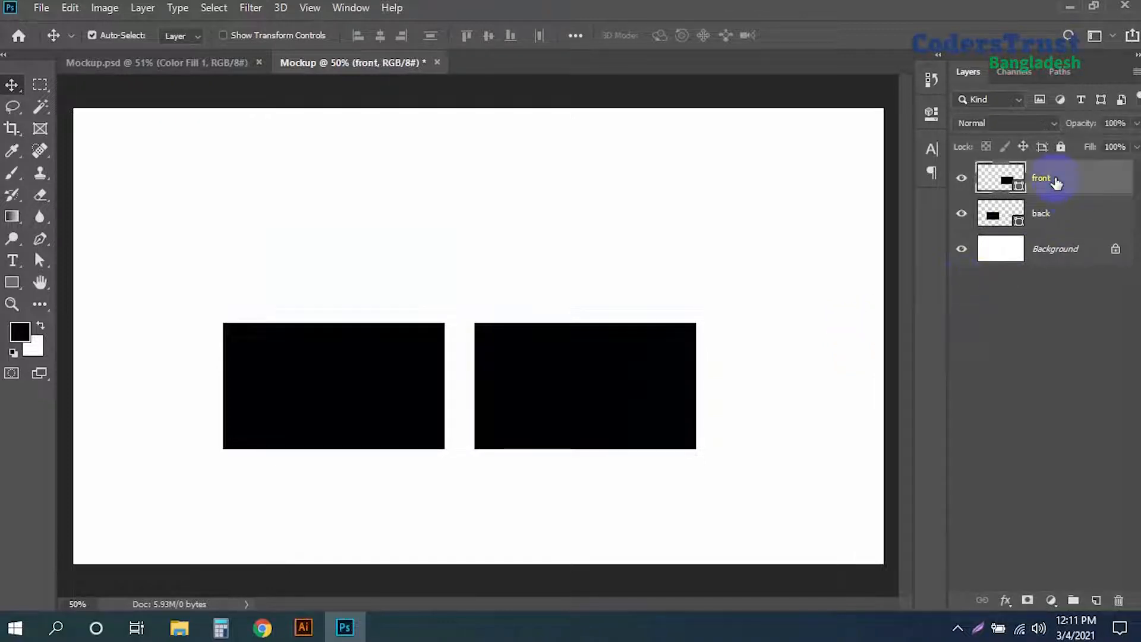
right_click(1093, 177)
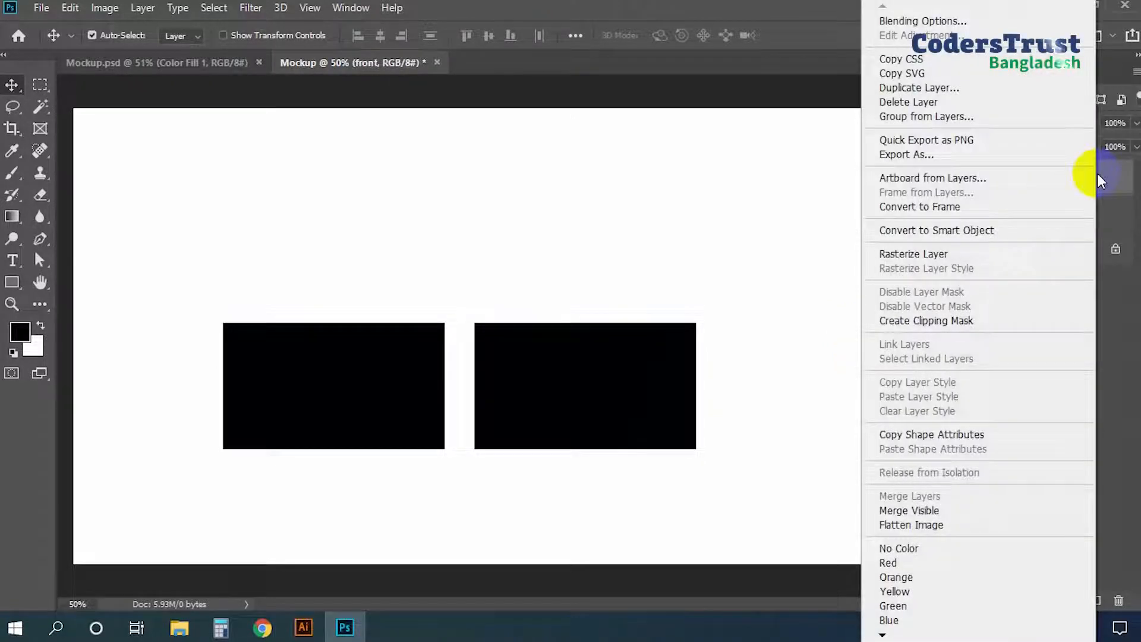
click(971, 232)
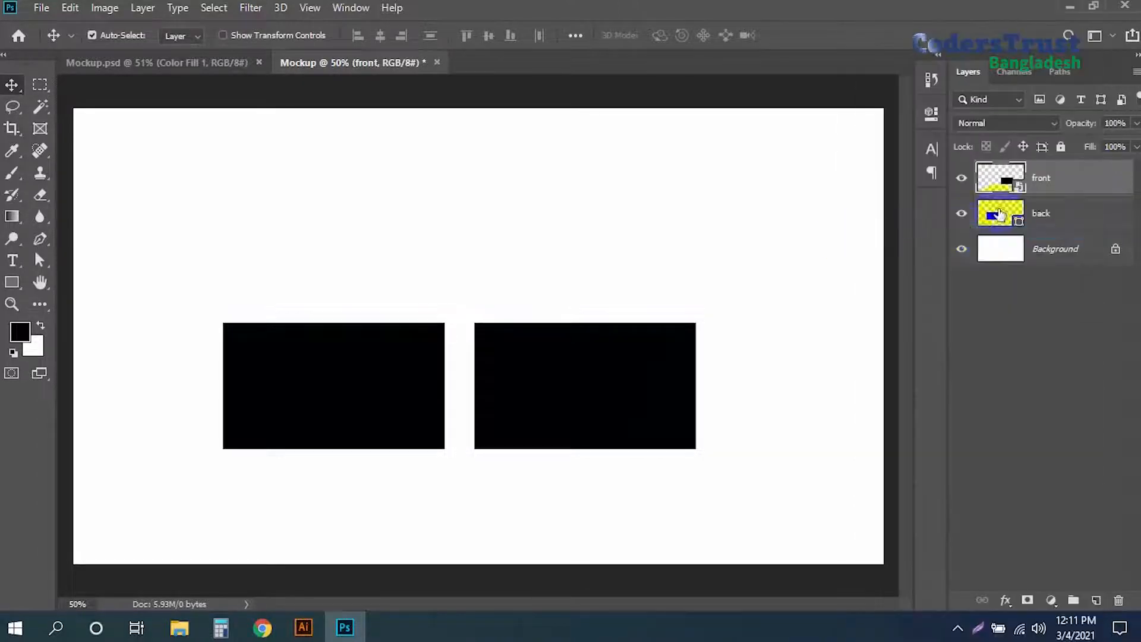
right_click(1077, 219)
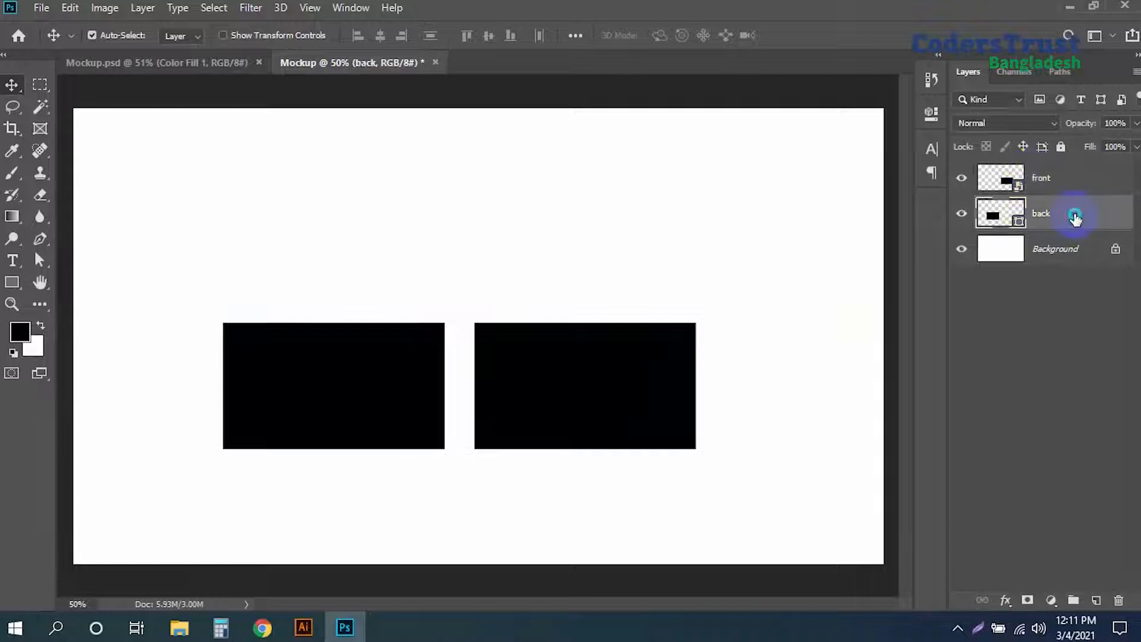
click(929, 232)
click(1062, 305)
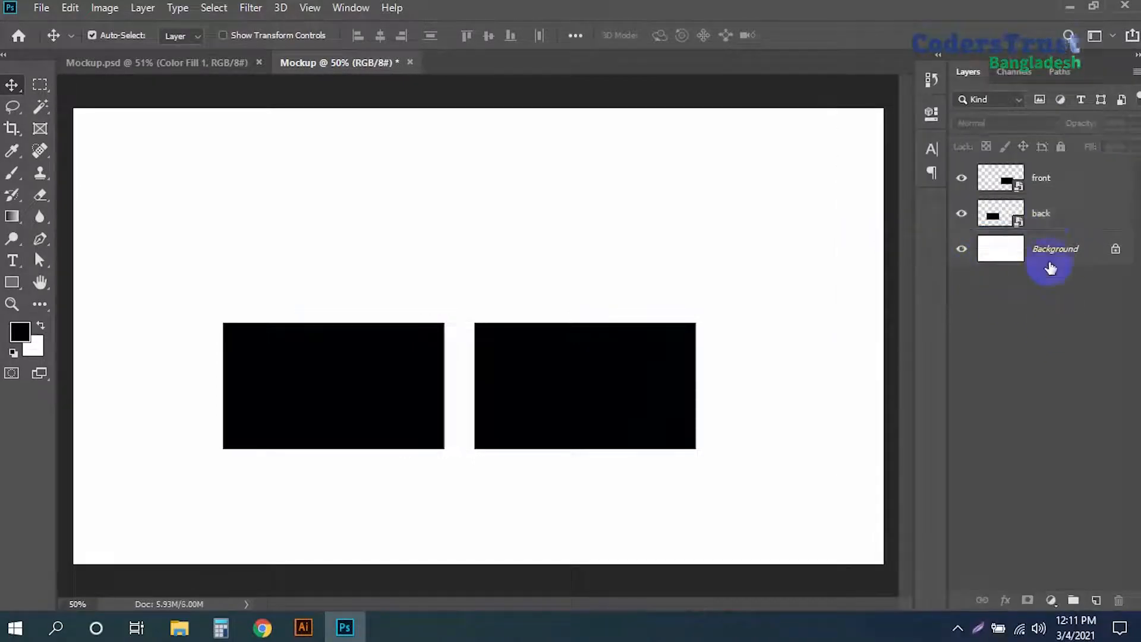
- Align the front and back layers on their horizontal centers so the two cards overlap
click(1053, 217)
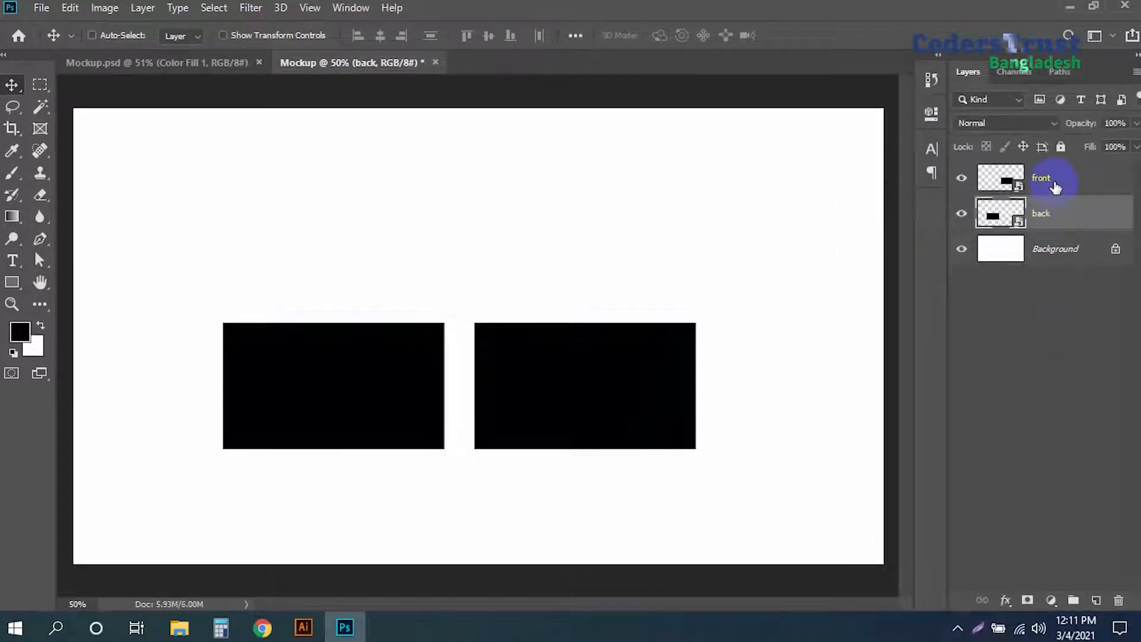
ctrl+click(1055, 186)
click(675, 347)
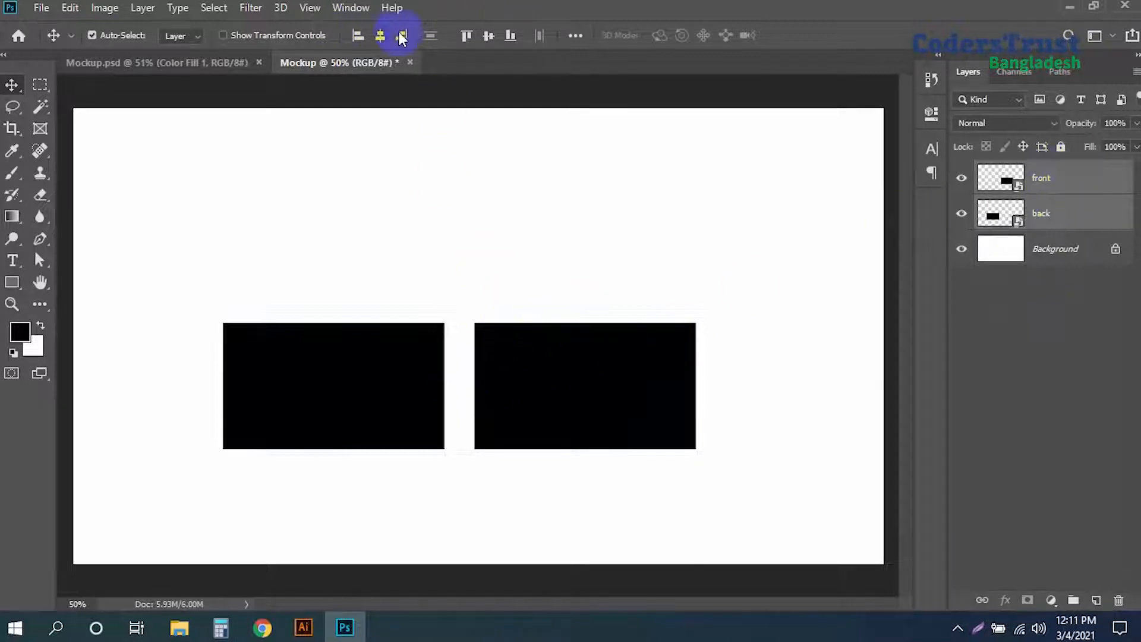
click(381, 35)
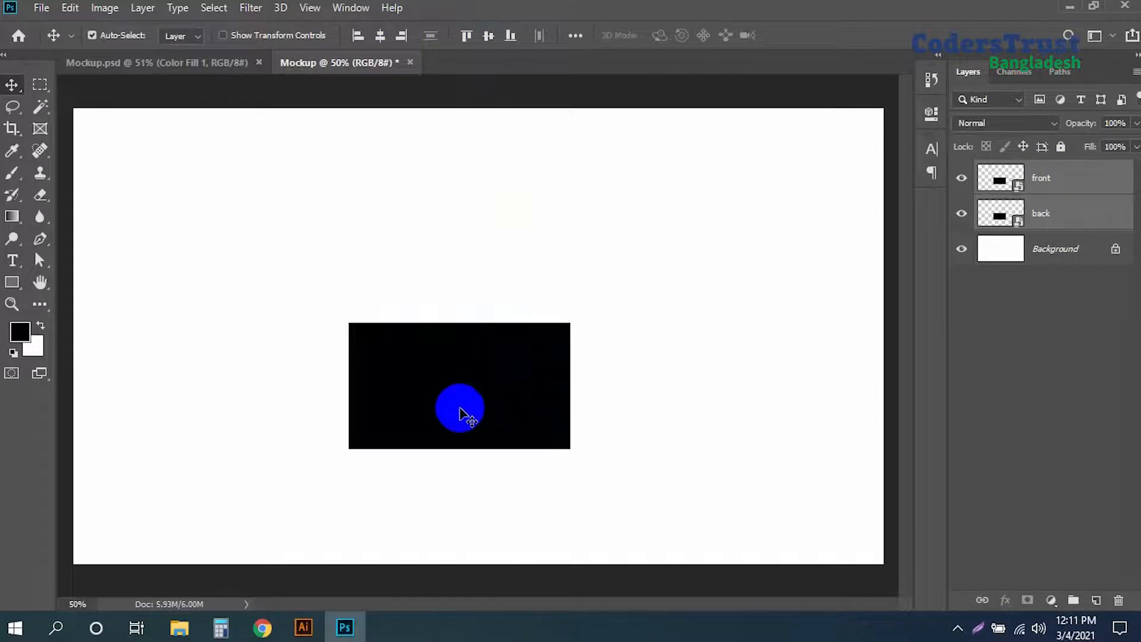
- Rotate both overlapping cards together by about -38°
key(ctrl+t)
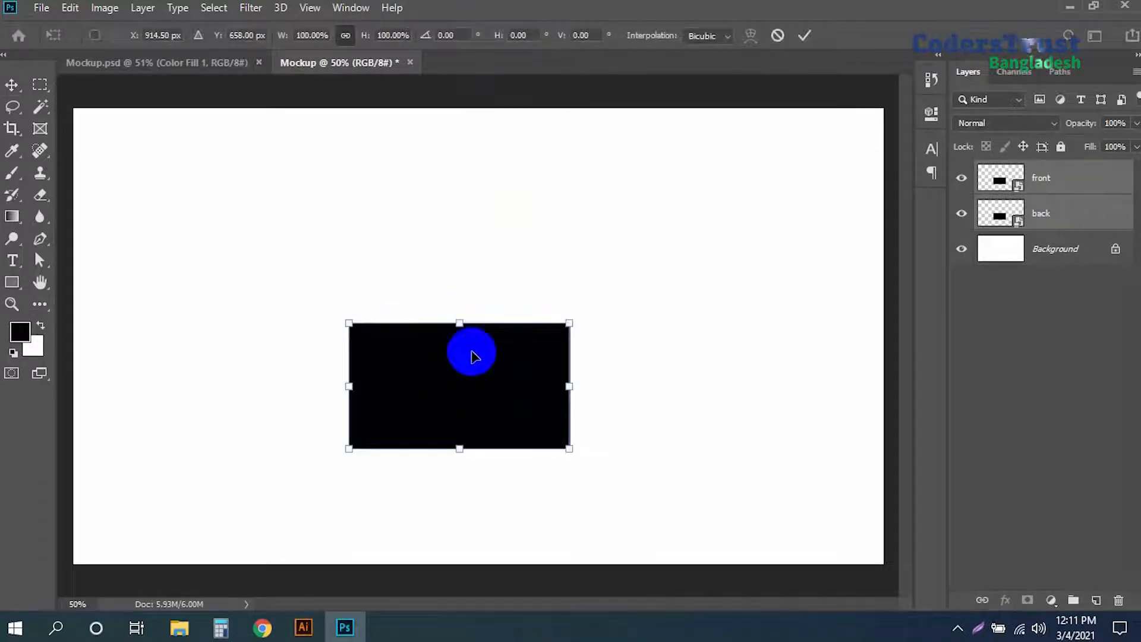
drag(583, 303, 519, 189)
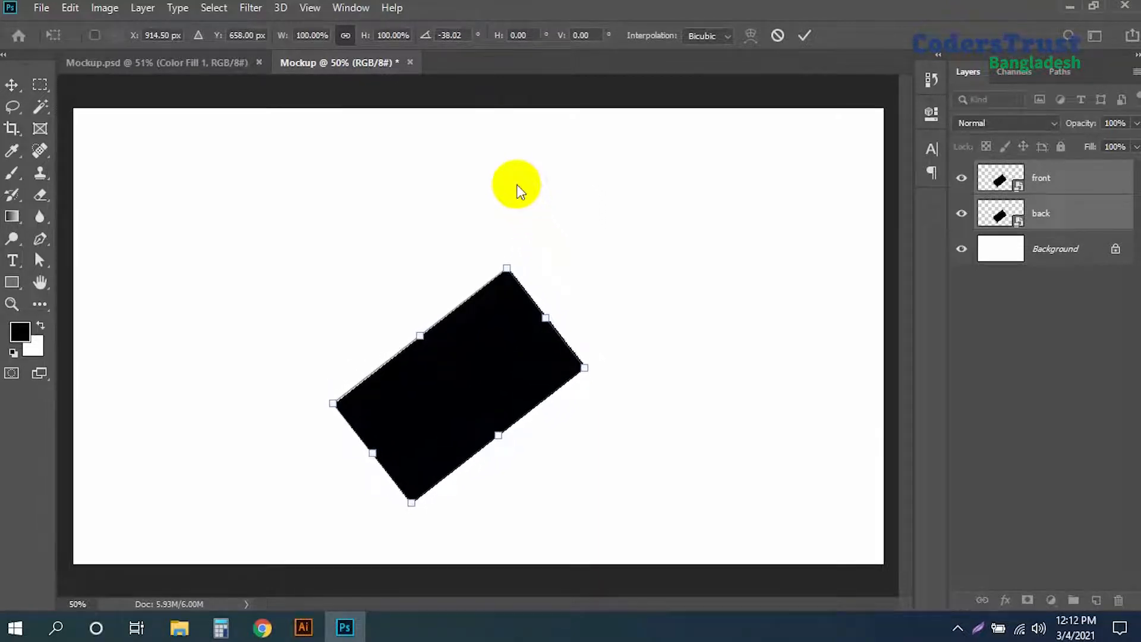
key(Return)
- Separate the rotated cards side by side near the canvas middle, back on the left and front on the right, and deselect them
drag(480, 377, 341, 365)
click(593, 395)
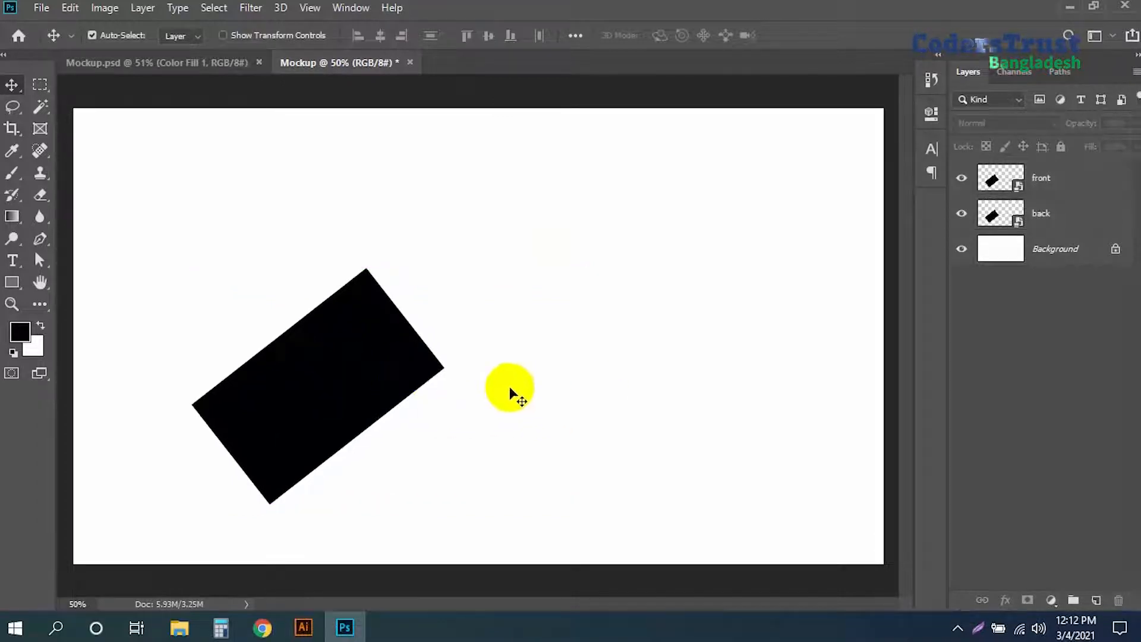
drag(355, 367, 650, 372)
shift+click(315, 377)
click(1023, 388)
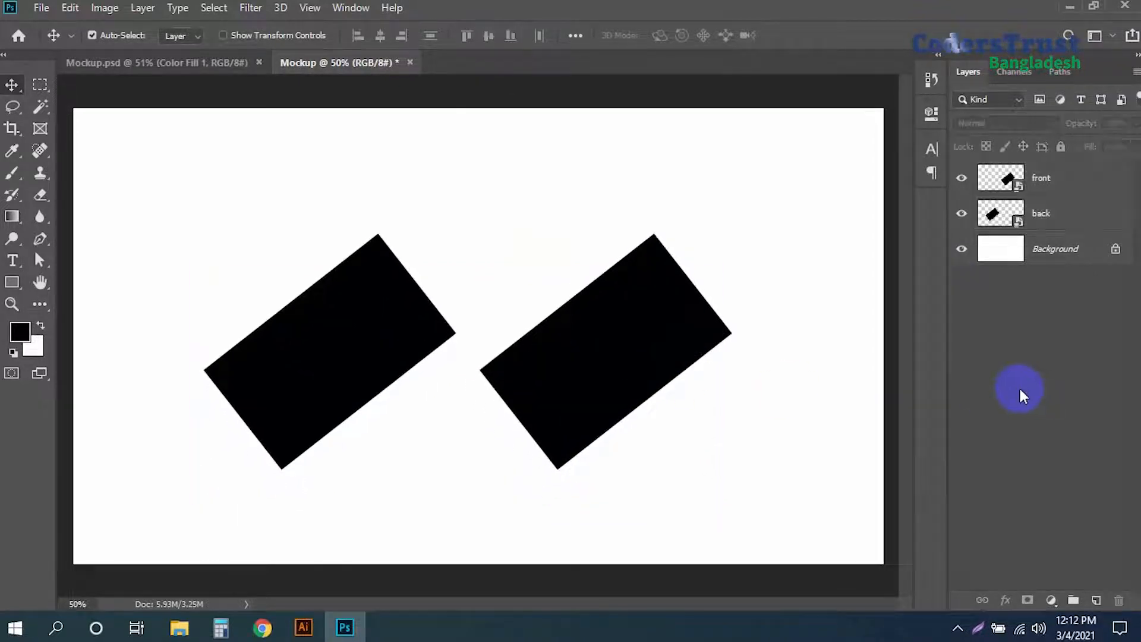
- Place the front card artwork inside the front layer's smart object, then save and close its contents
click(1013, 188)
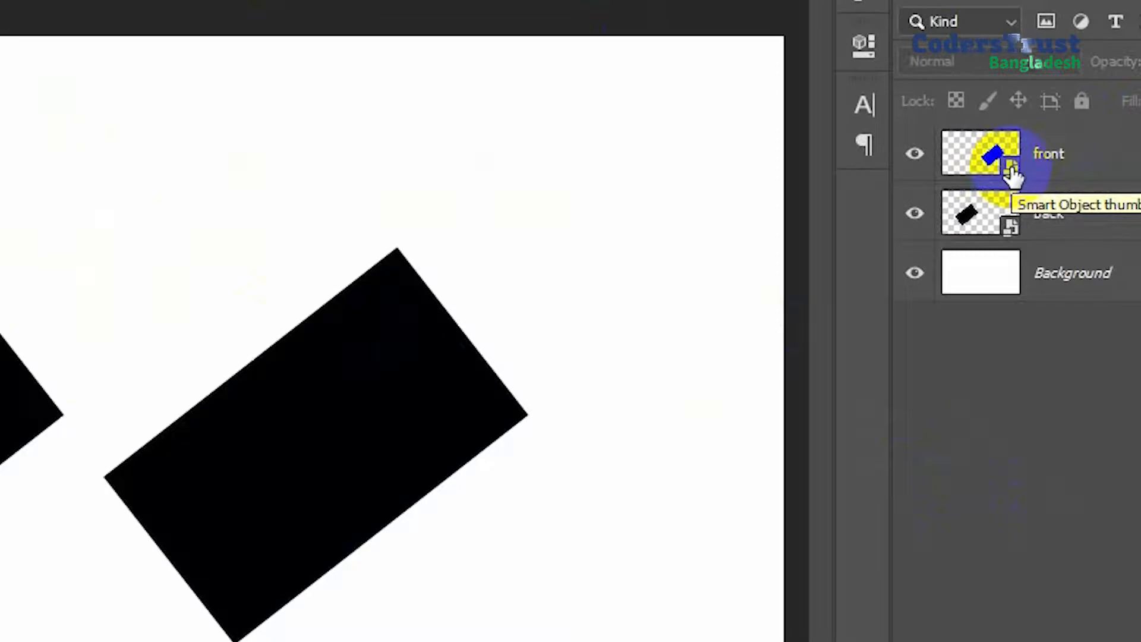
double_click(1012, 174)
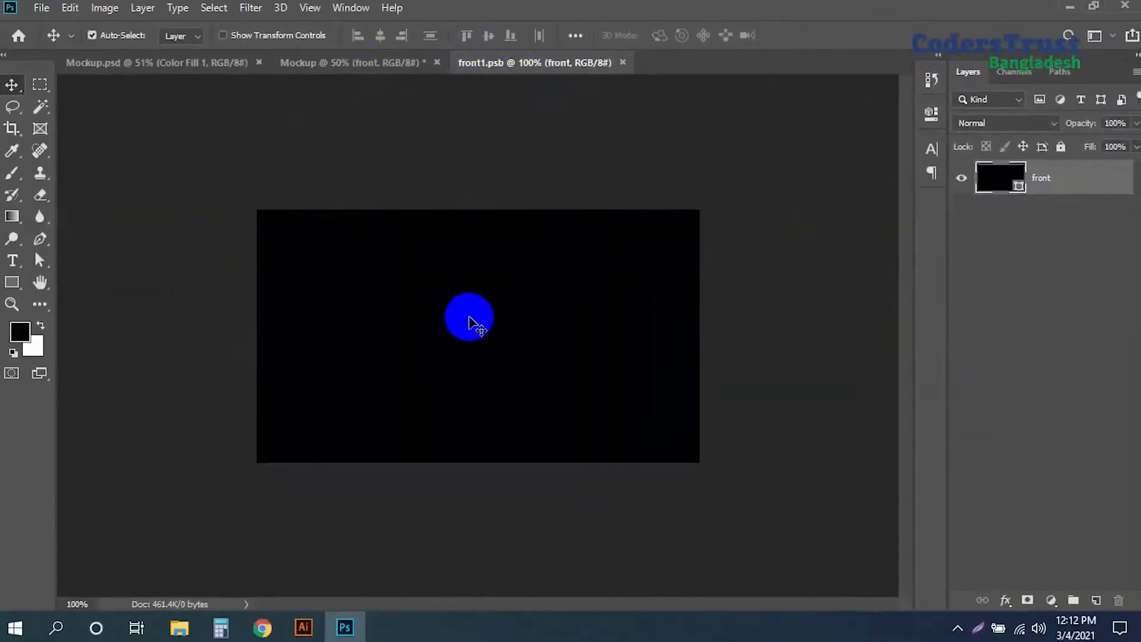
click(178, 627)
click(451, 354)
drag(563, 143, 512, 245)
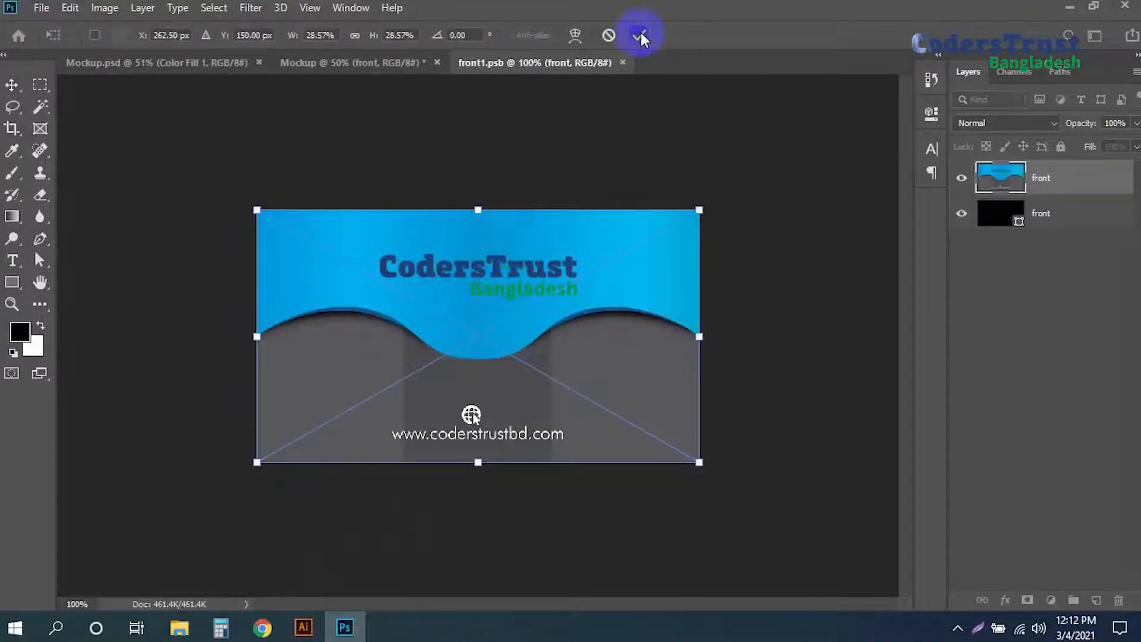
click(639, 34)
click(629, 63)
click(495, 239)
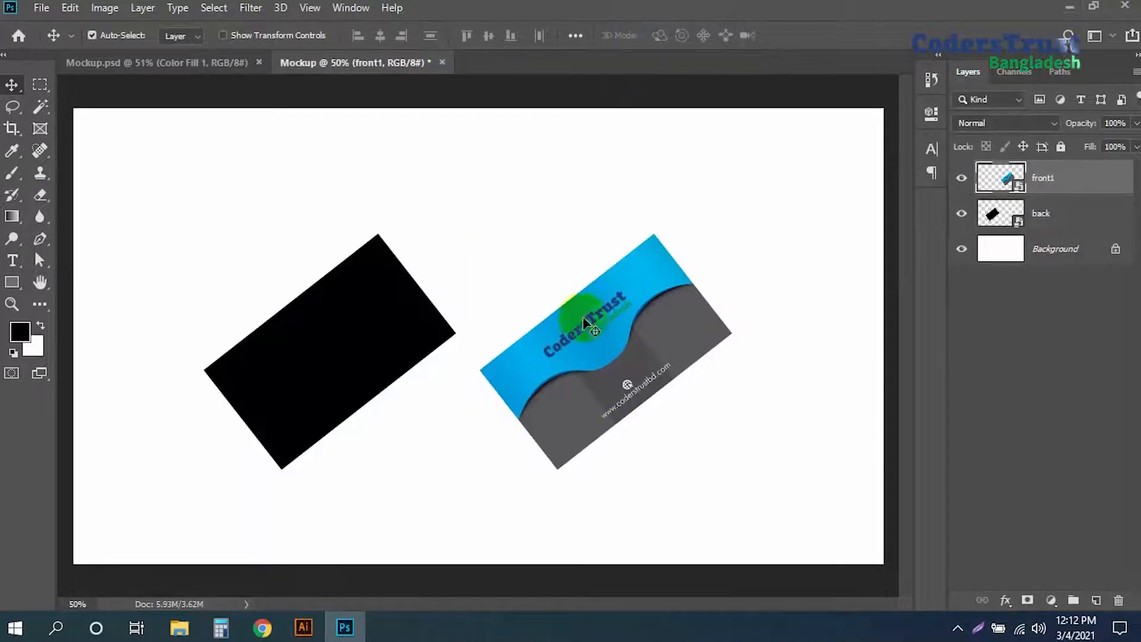
- Place the back card artwork inside the back layer's smart object, then save and close its contents
double_click(1019, 223)
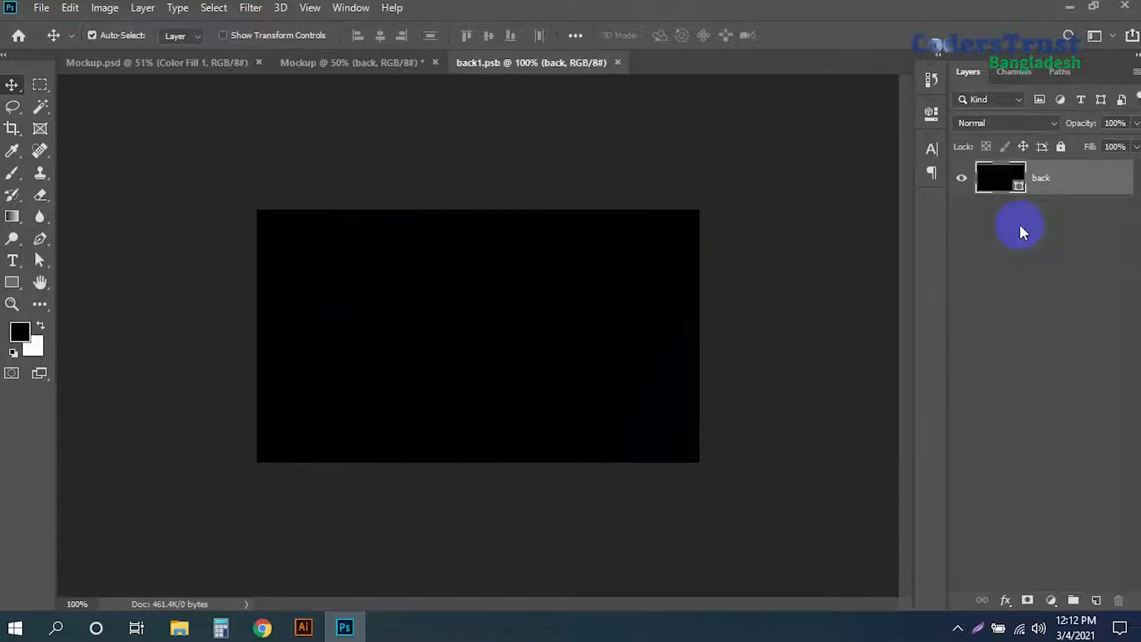
click(179, 628)
click(520, 262)
drag(321, 138, 546, 280)
click(640, 36)
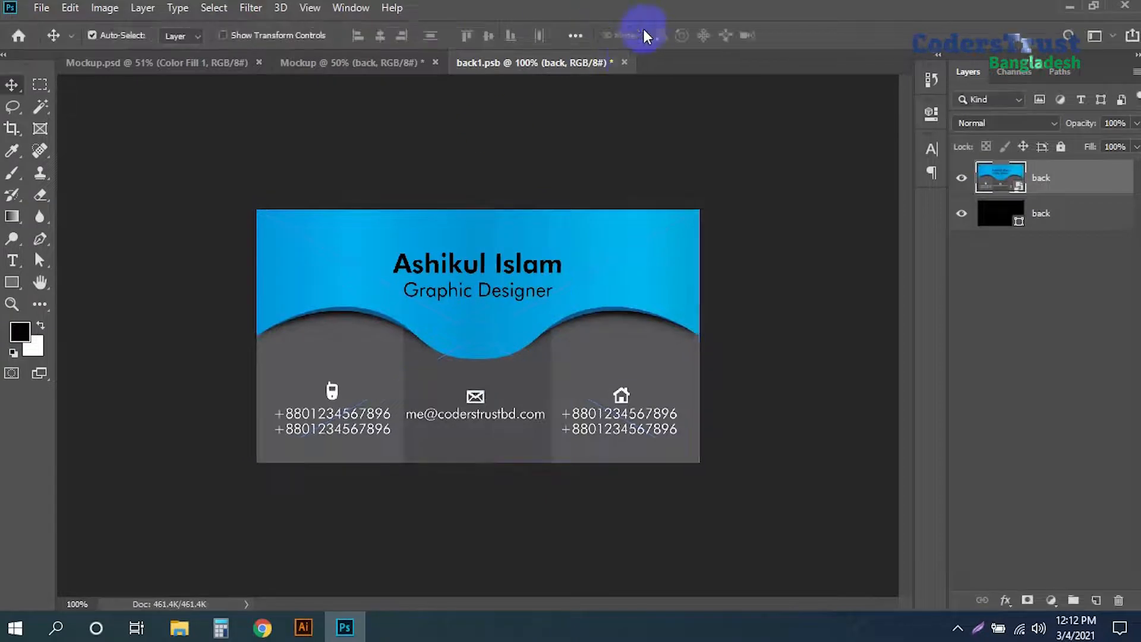
click(625, 61)
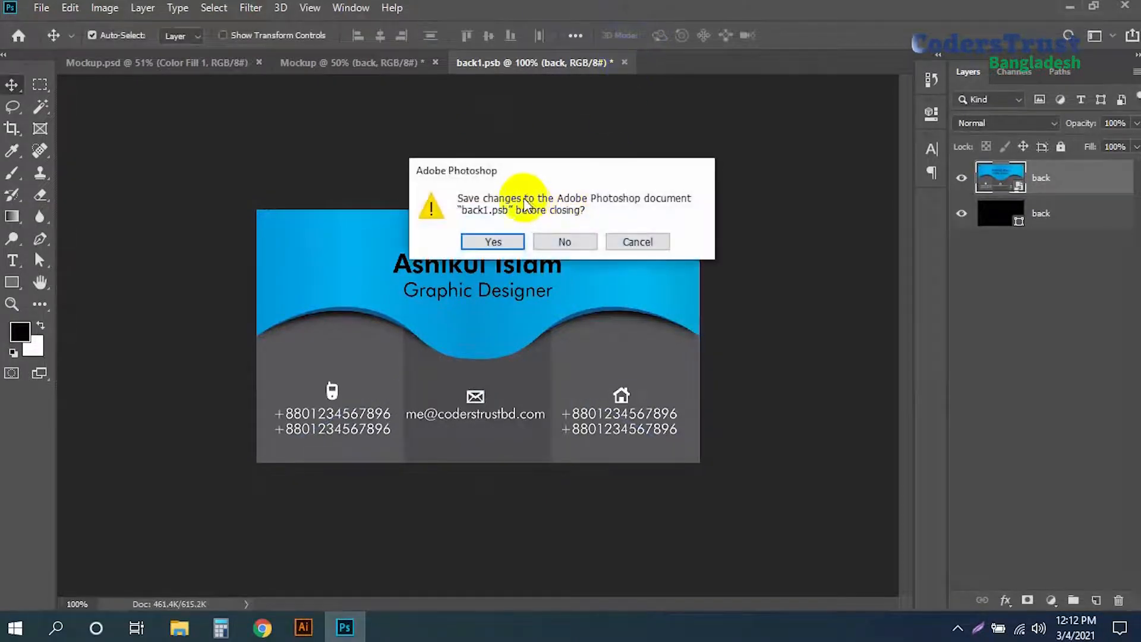
click(498, 239)
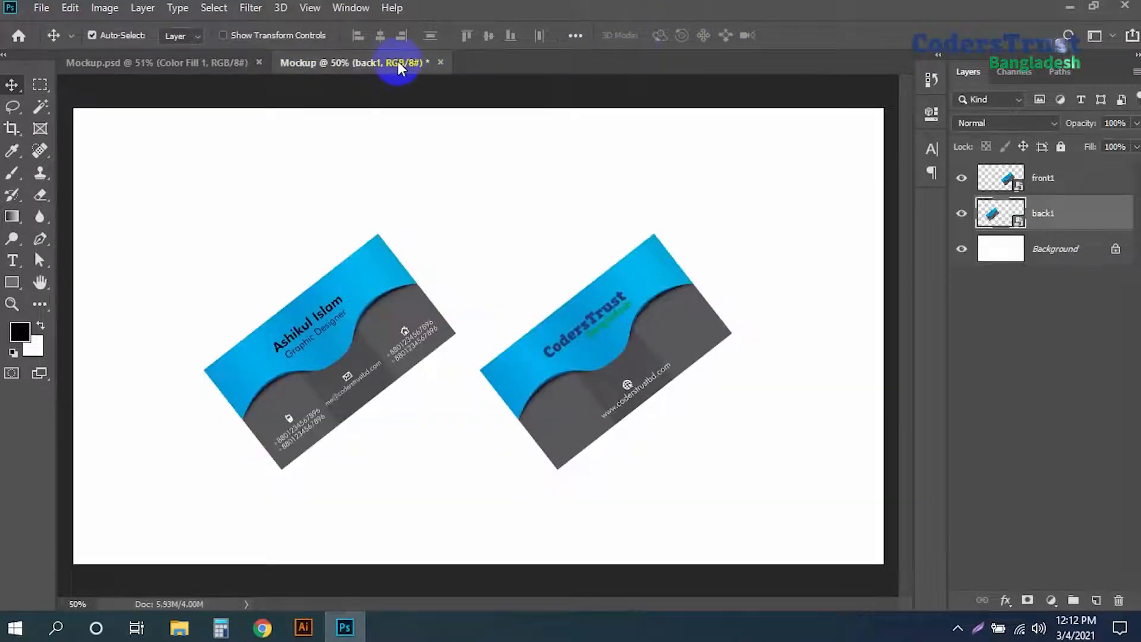
- Check the shadows in the finished Mockup.psd and add an empty layer directly above the new mockup's Background layer
click(313, 323)
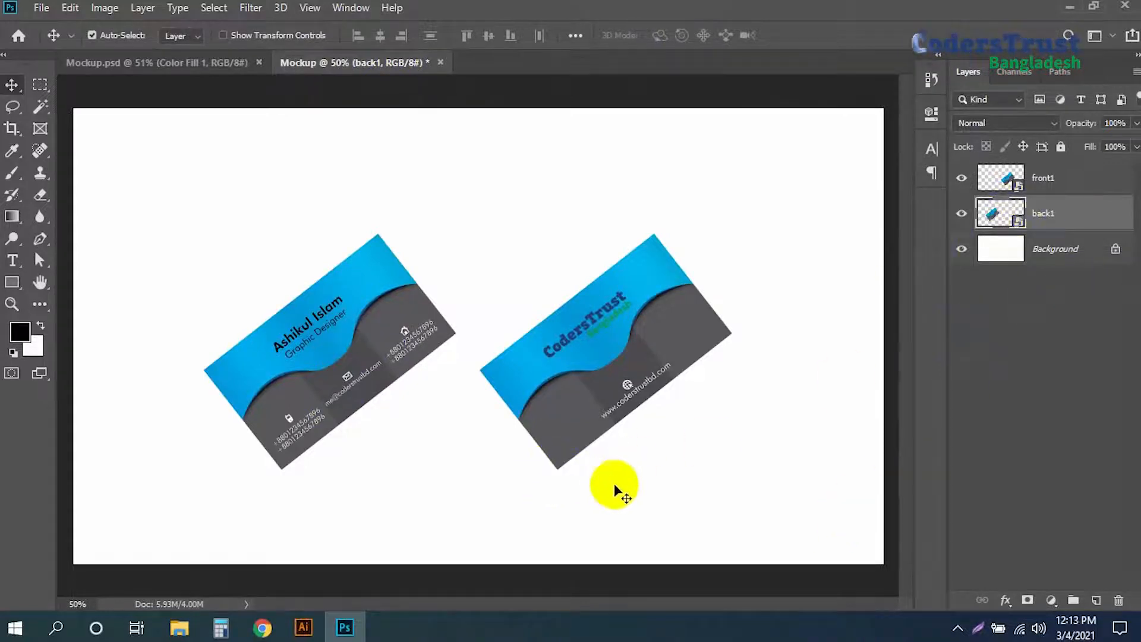
click(221, 63)
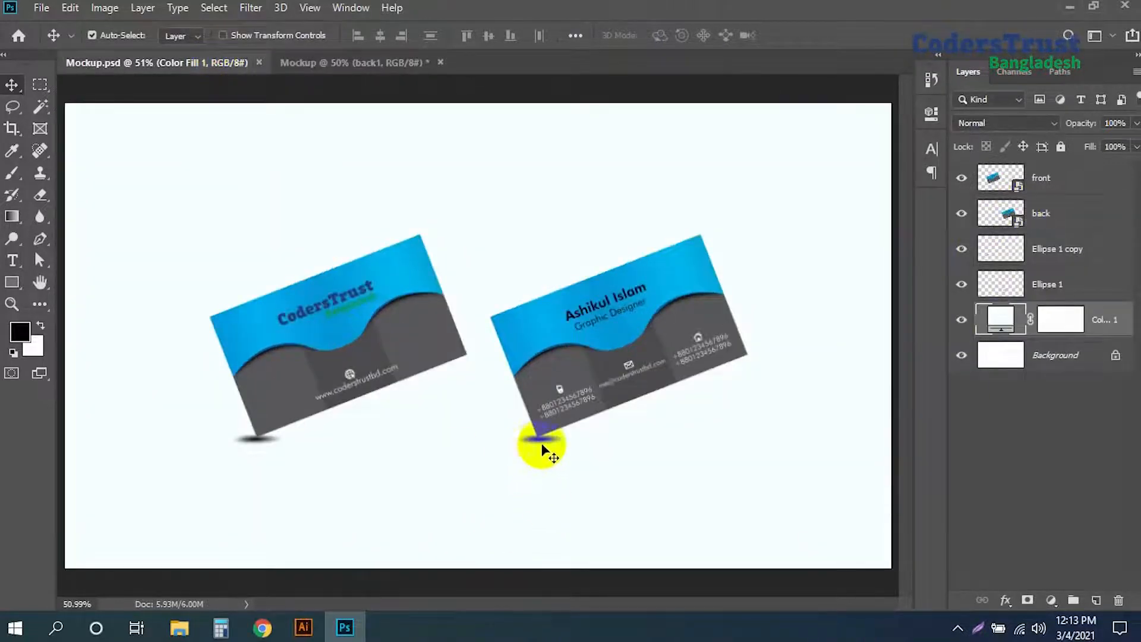
click(299, 62)
click(1065, 252)
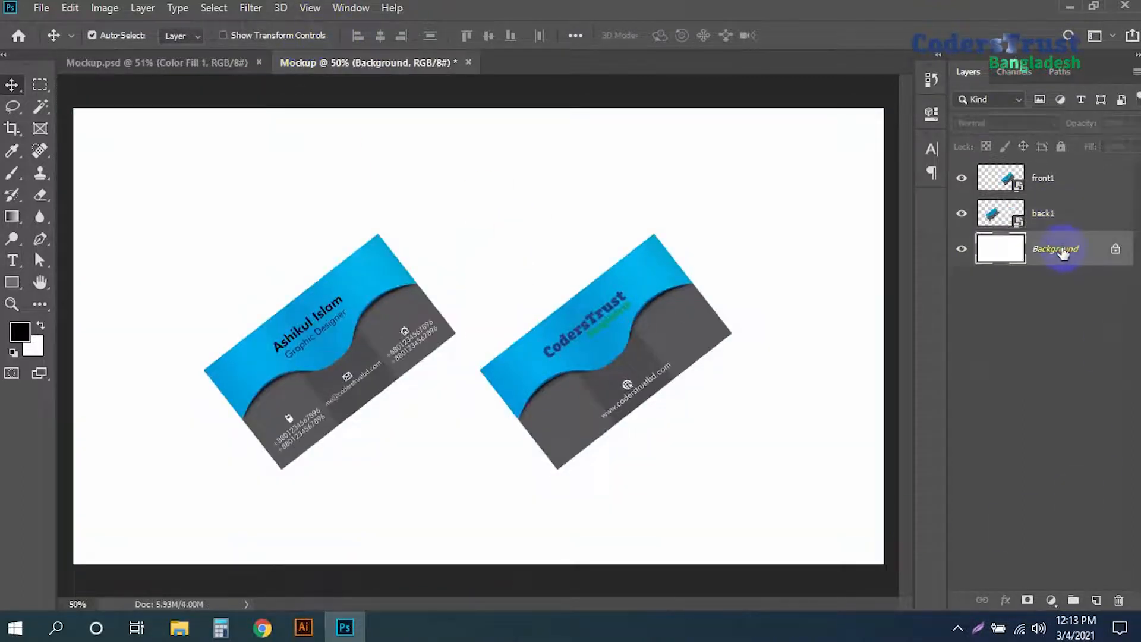
click(1097, 602)
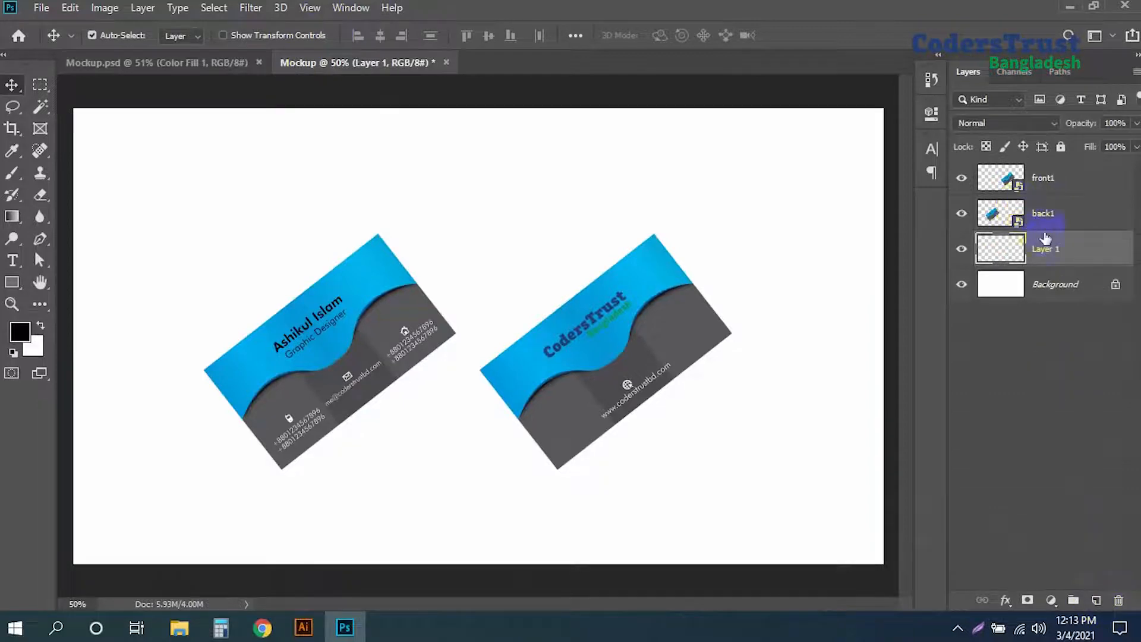
- Draw a small elliptical selection in the blank area below and to the right of the front card's lowest corner
drag(40, 85, 97, 103)
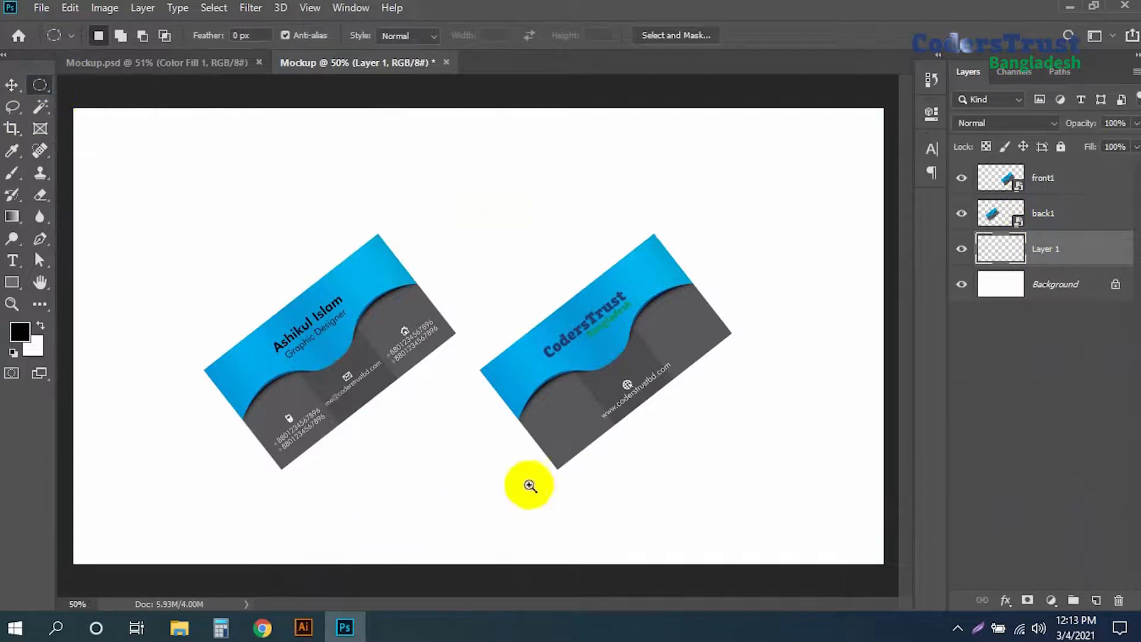
drag(523, 484, 657, 518)
scroll(484, 412, down, 2)
scroll(441, 382, up, 4)
drag(421, 369, 717, 426)
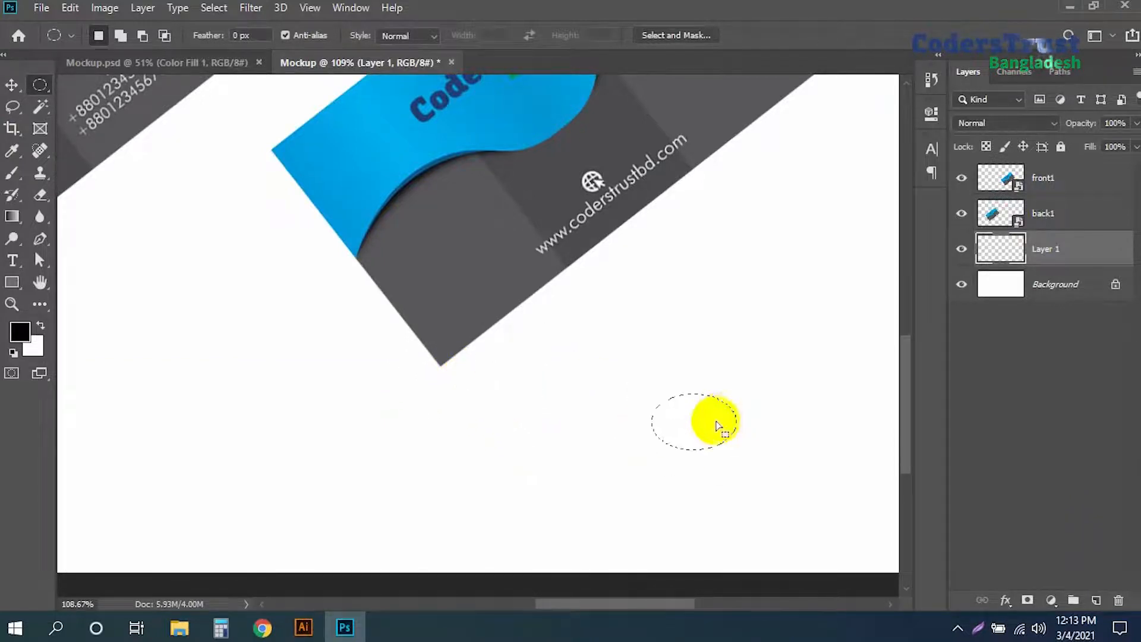
- Use a black-to-transparent gradient for the Gradient tool, with black color stops at both ends and 0% opacity at the end stop
click(12, 217)
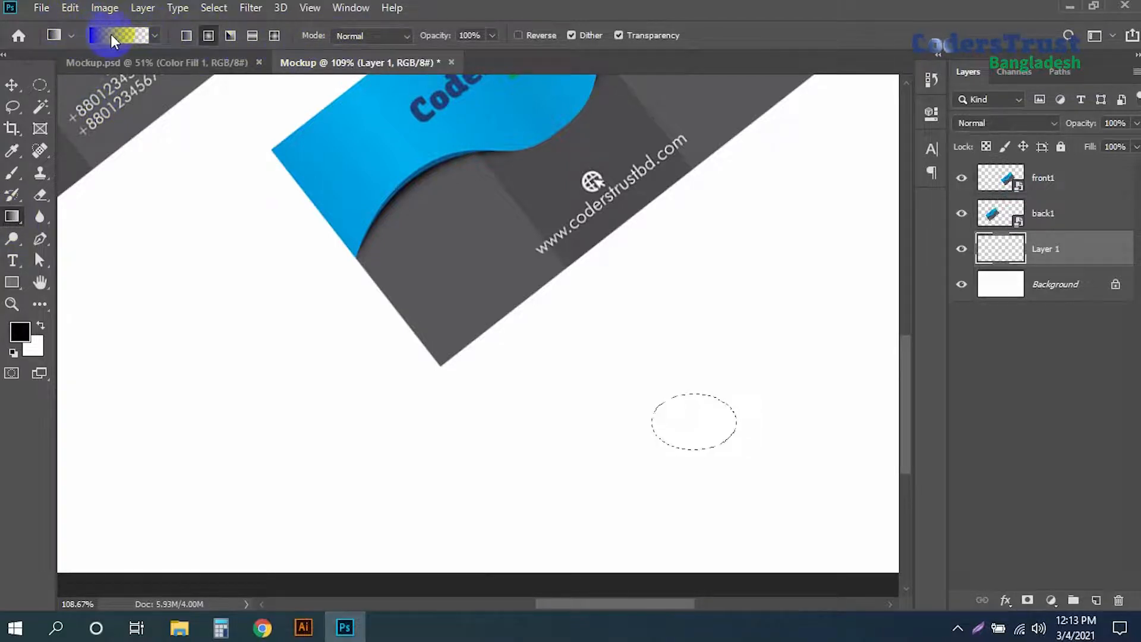
click(111, 34)
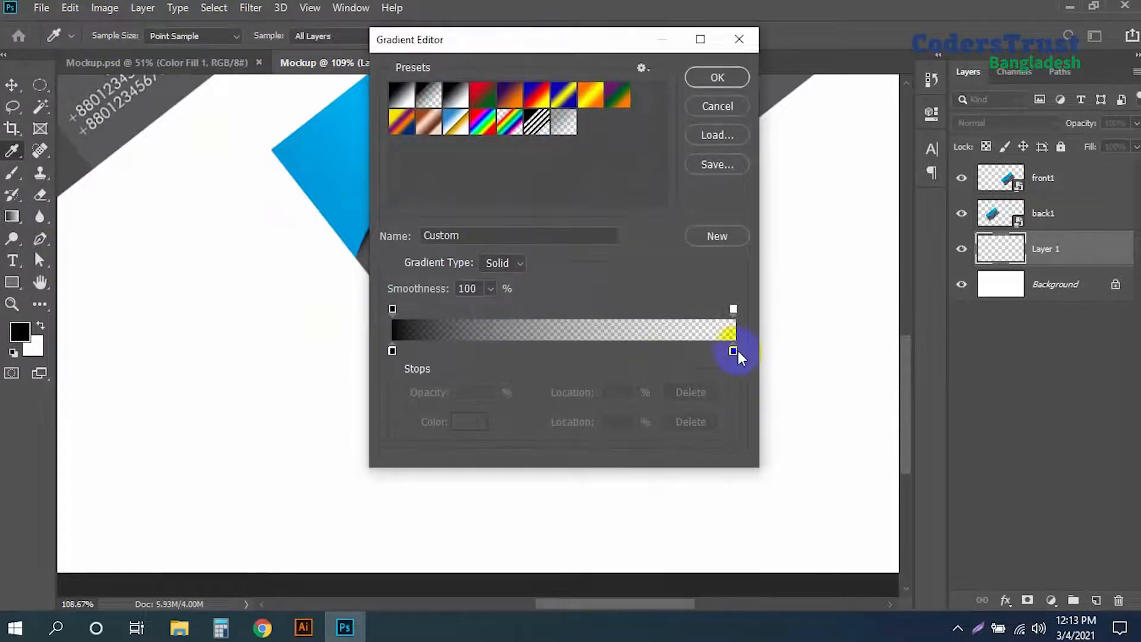
double_click(734, 351)
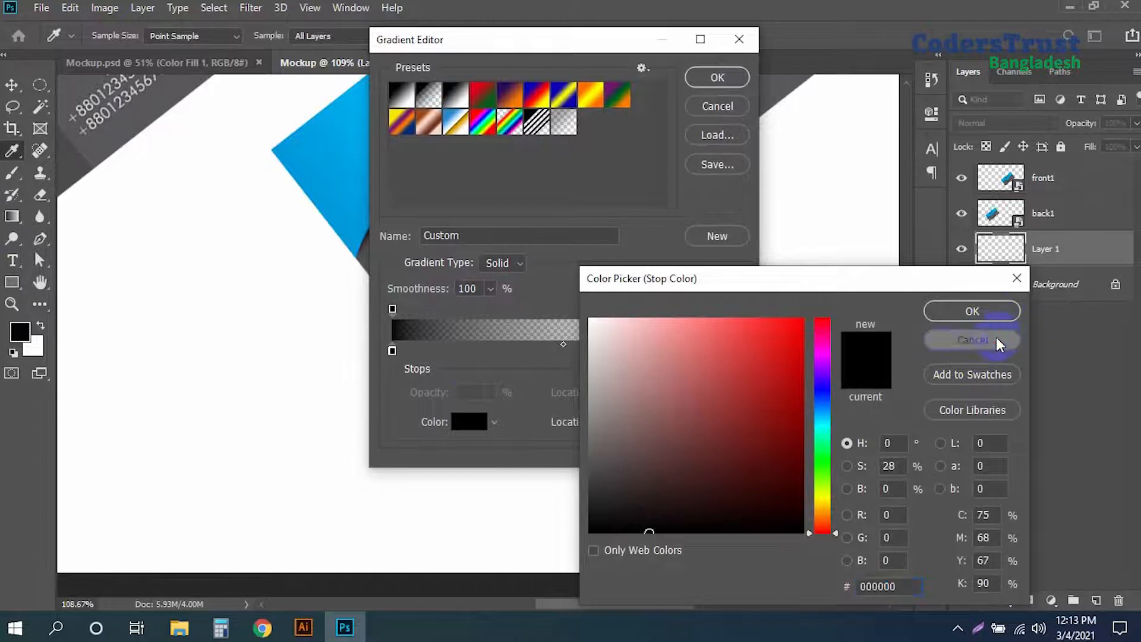
click(981, 340)
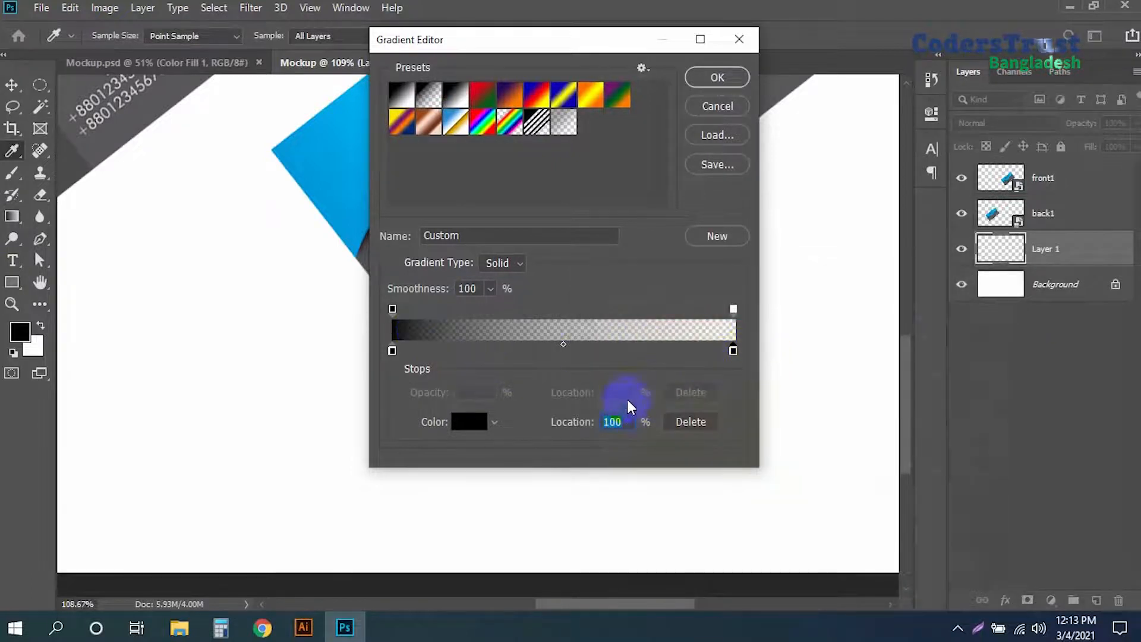
click(733, 310)
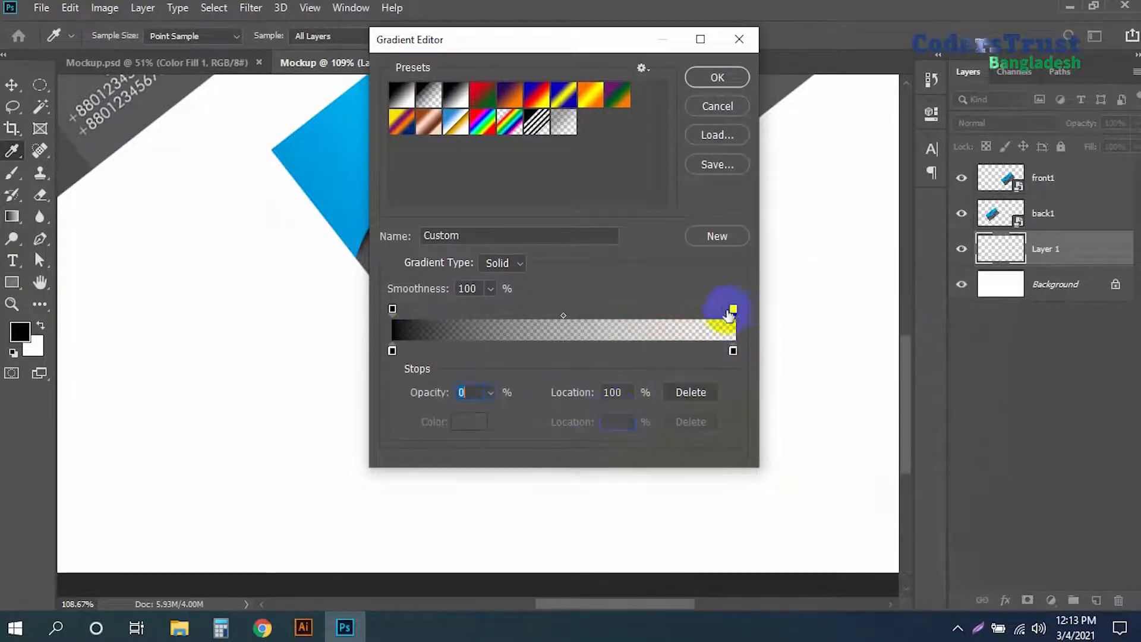
click(704, 77)
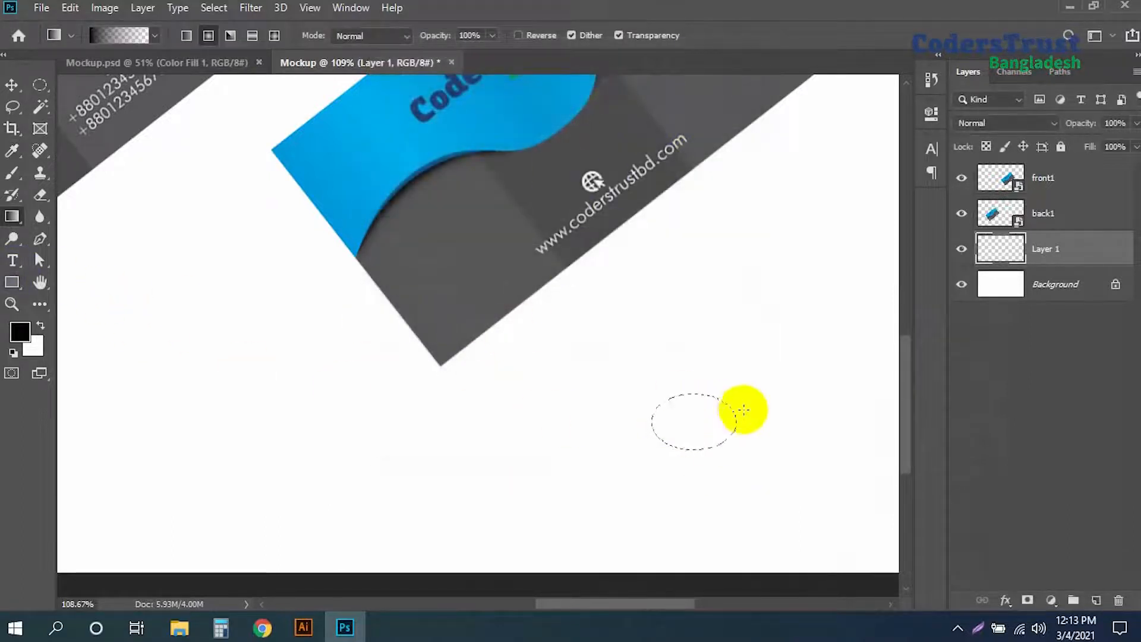
- Fill the elliptical selection with a small soft black radial gradient from its center and clear the selection
mouse_move(696, 424)
mouse_down()
mouse_move(737, 428)
mouse_move(697, 418)
mouse_move(693, 401)
mouse_move(698, 421)
mouse_up()
key(ctrl+z)
key(ctrl+z)
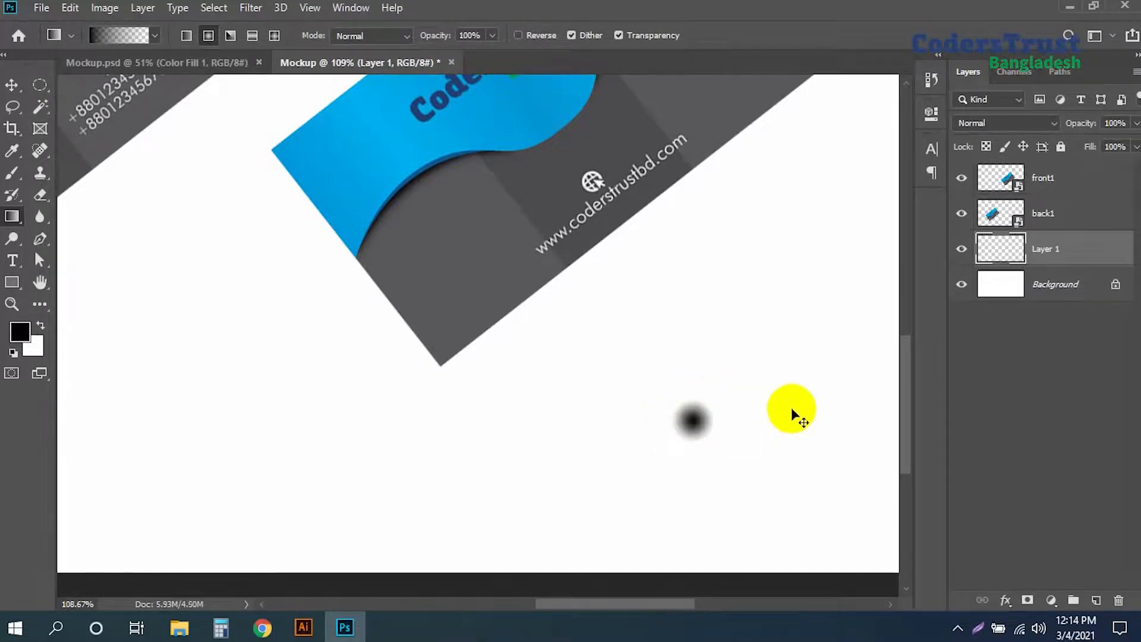
- Flatten and widen the soft black spot into a thin shadow and position it under the front card's lowest corner
key(v)
drag(708, 415, 731, 377)
key(ctrl+t)
key(Return)
drag(645, 363, 440, 352)
key(ctrl)
key(ctrl+t)
key(Return)
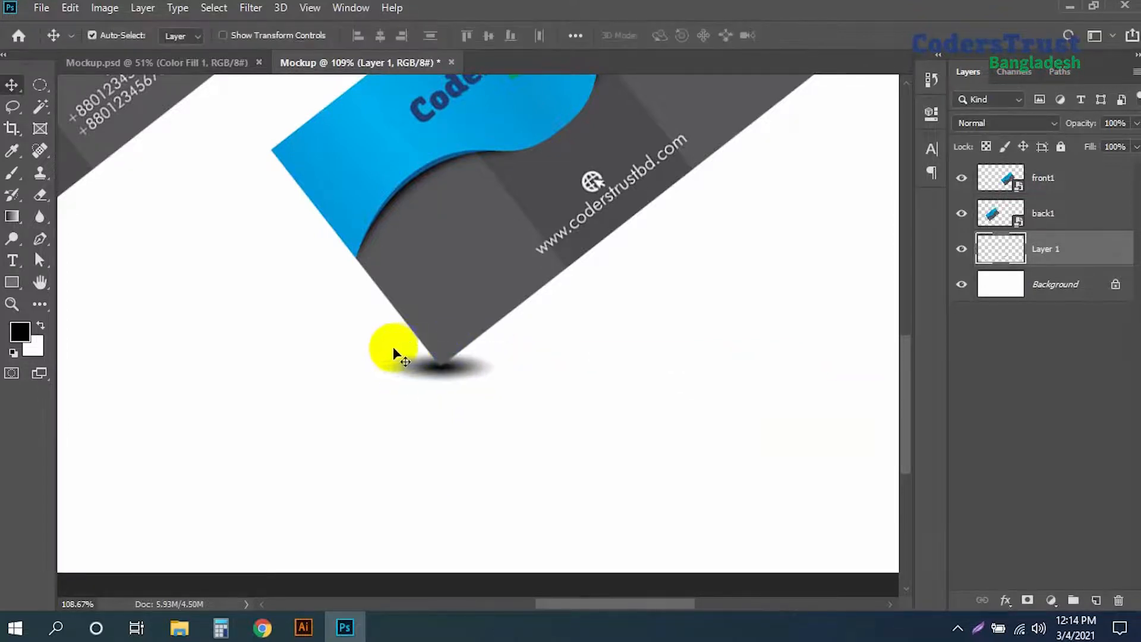
- Place a duplicate of the shadow under the back card's lowest corner
scroll(531, 397, down, 3)
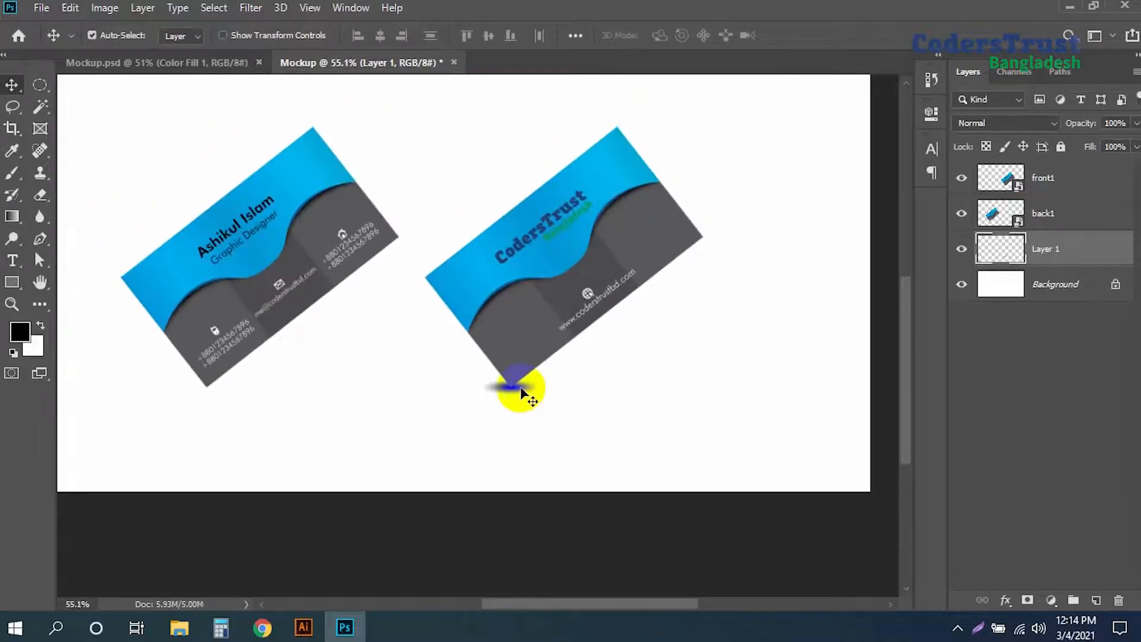
drag(520, 386, 274, 435)
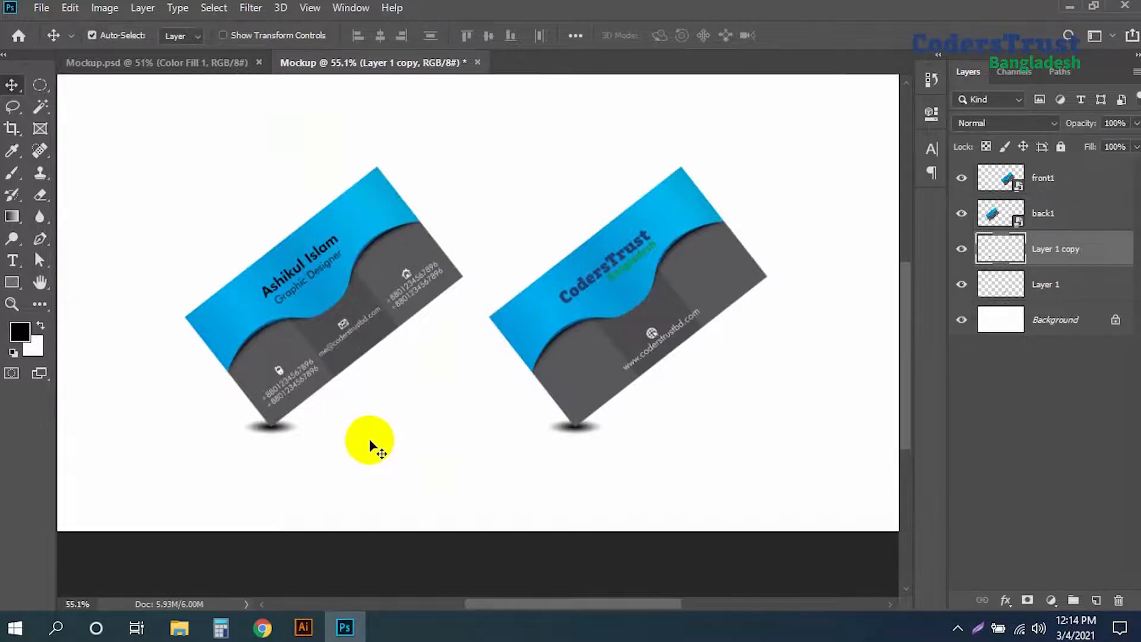
- Try enlarging the back card's shadow to about 162% width and 488% height
key(ctrl)
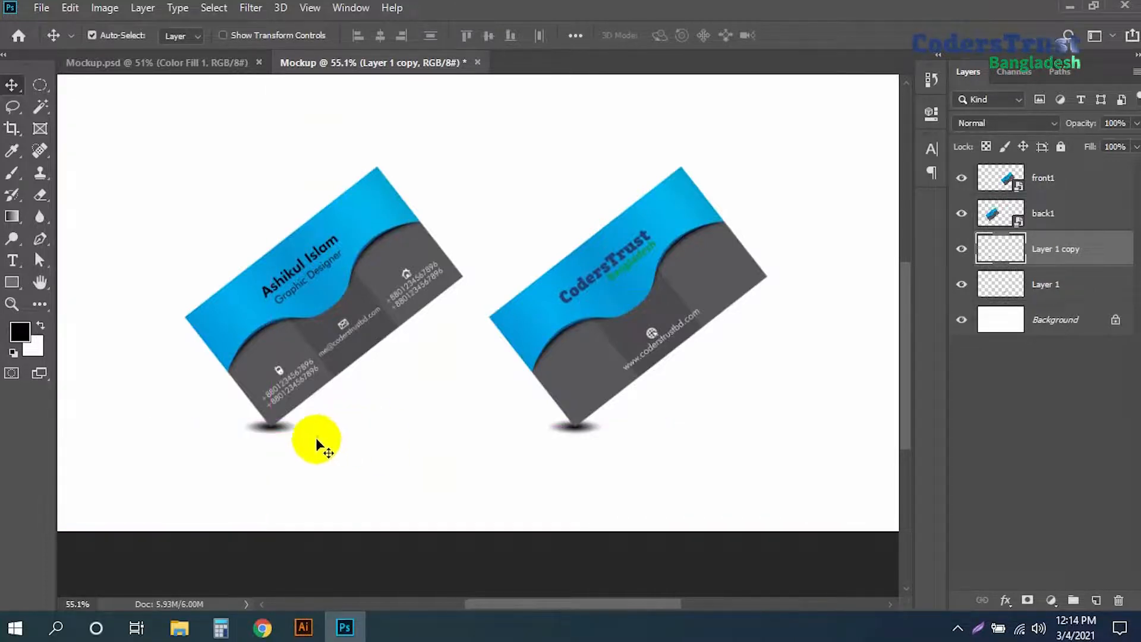
key(ctrl+t)
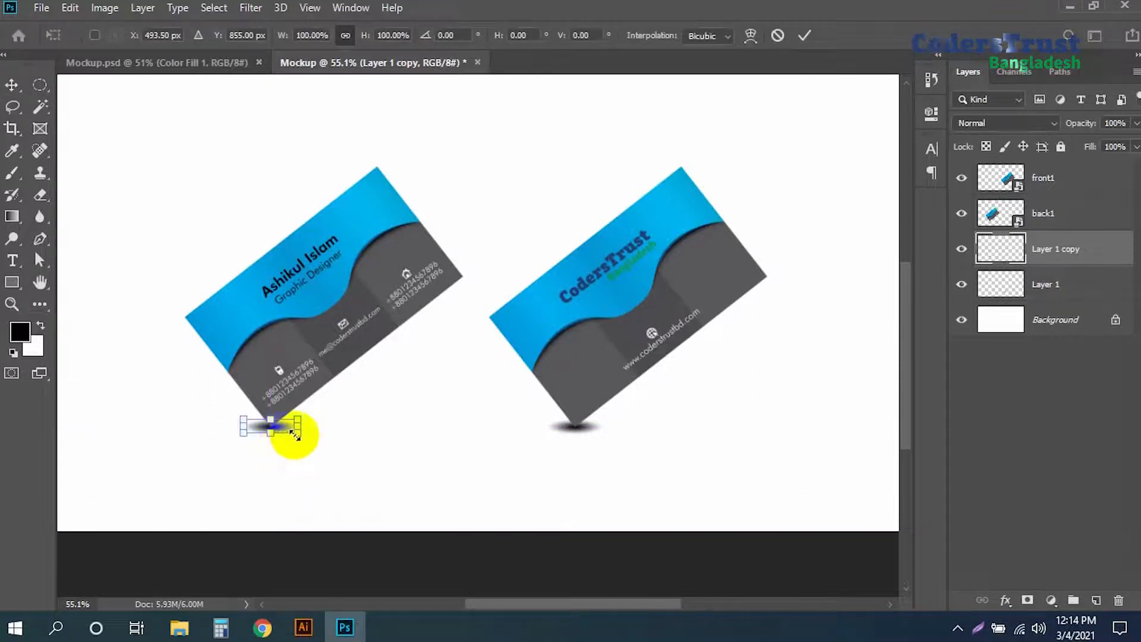
drag(296, 438, 301, 467)
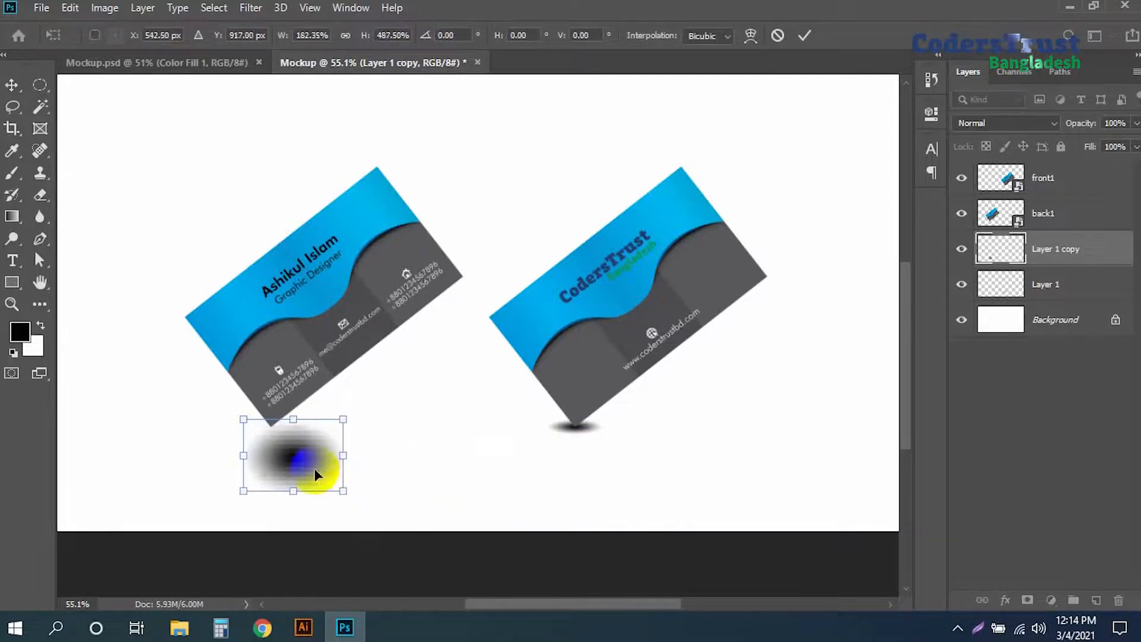
key(Return)
key(z)
key(v)
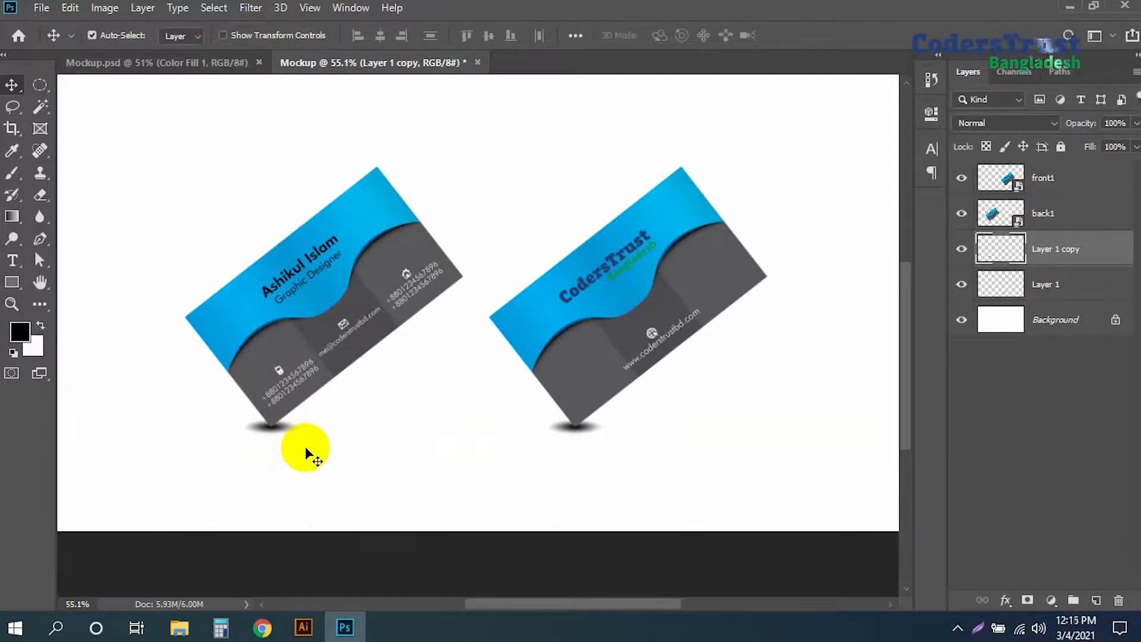
- Add a Solid Color fill layer in very light blue, about #e1f8ff, directly above the Background layer
click(1086, 321)
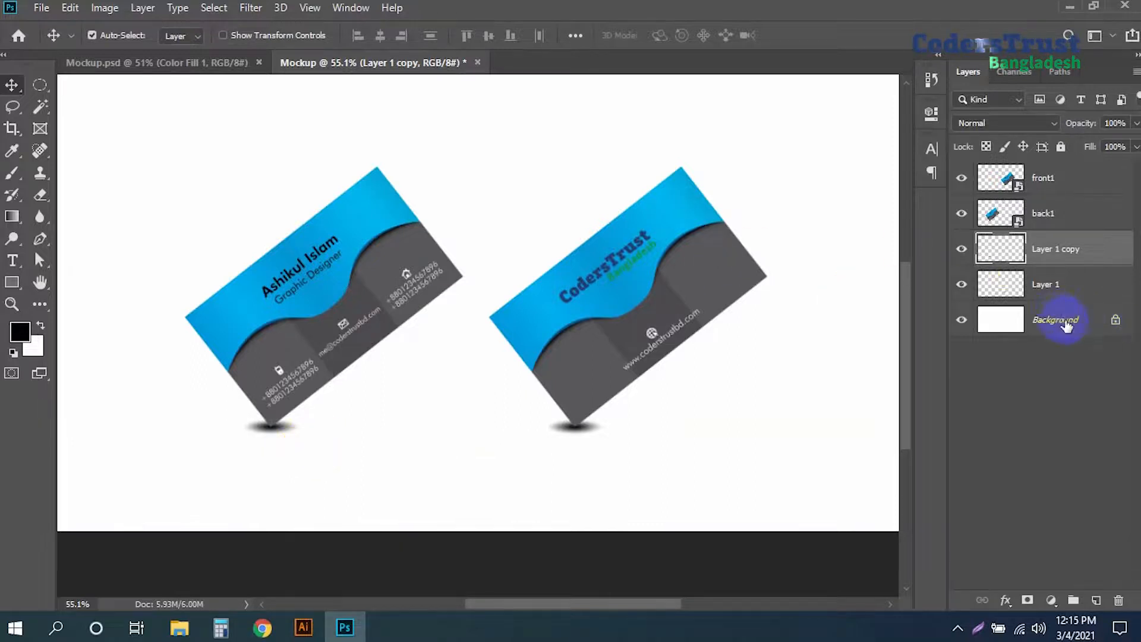
click(1001, 292)
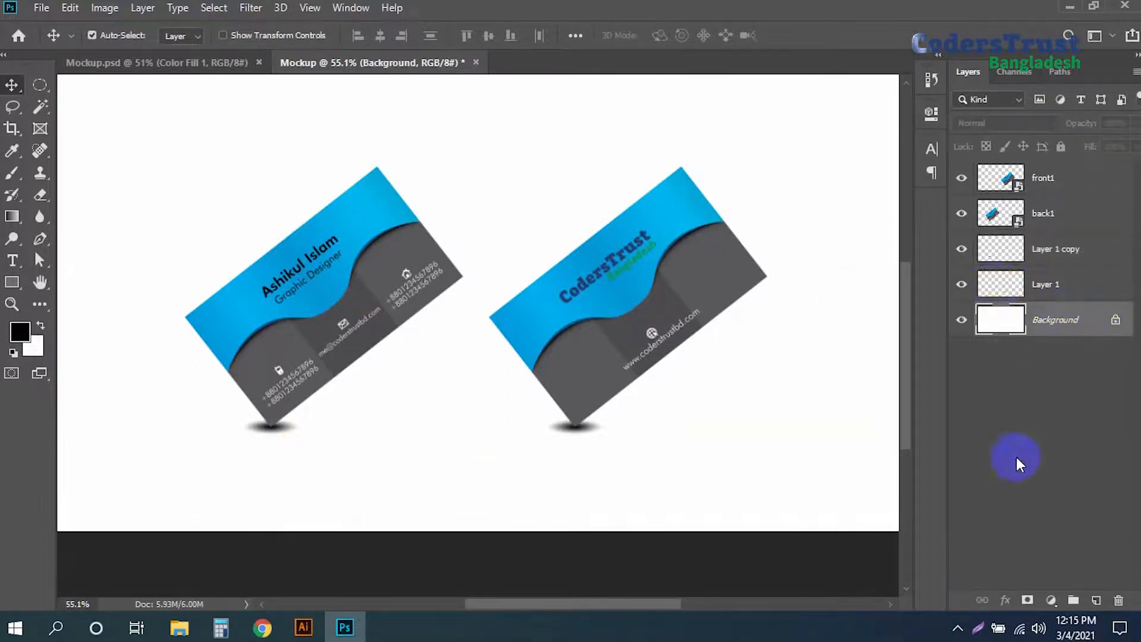
click(1054, 600)
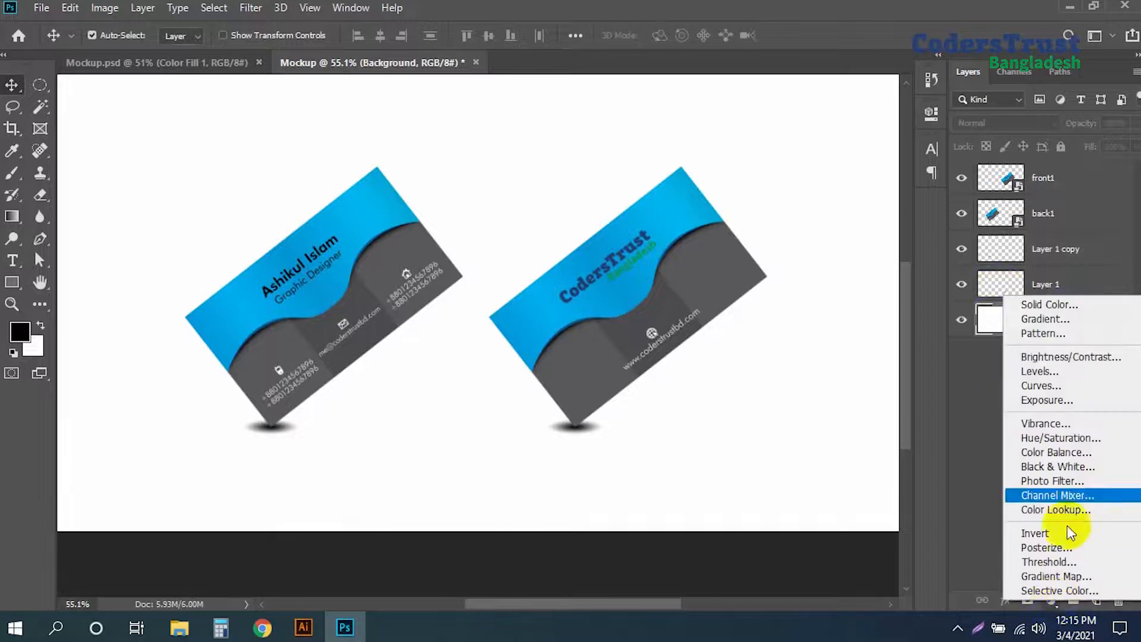
click(1049, 304)
click(632, 202)
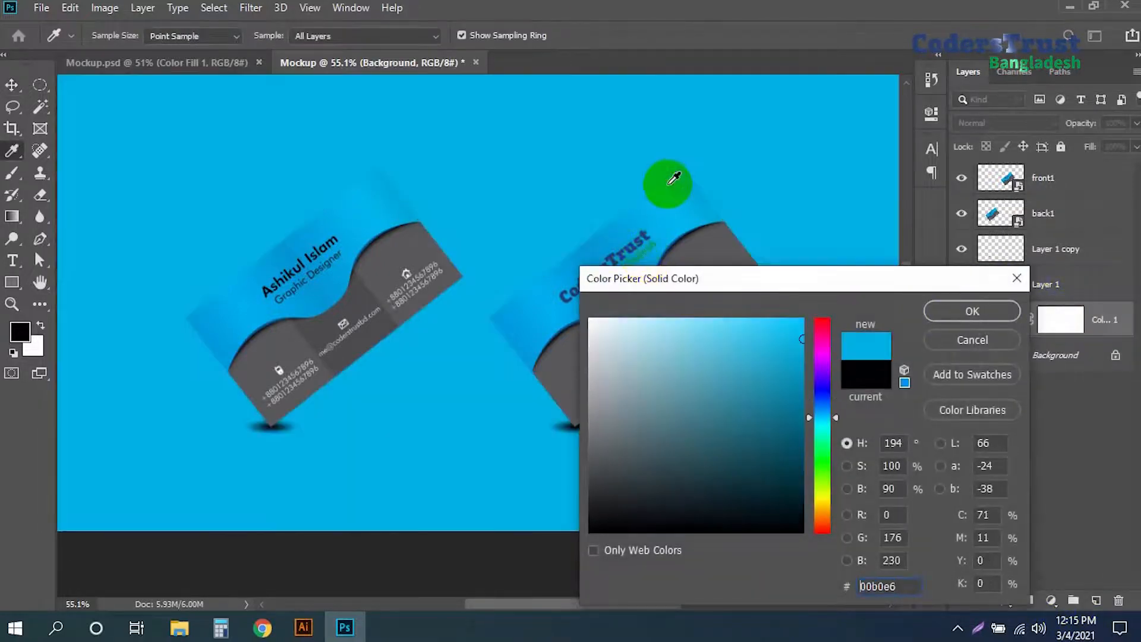
click(620, 321)
mouse_move(620, 321)
mouse_down()
mouse_move(601, 318)
mouse_move(607, 310)
mouse_up()
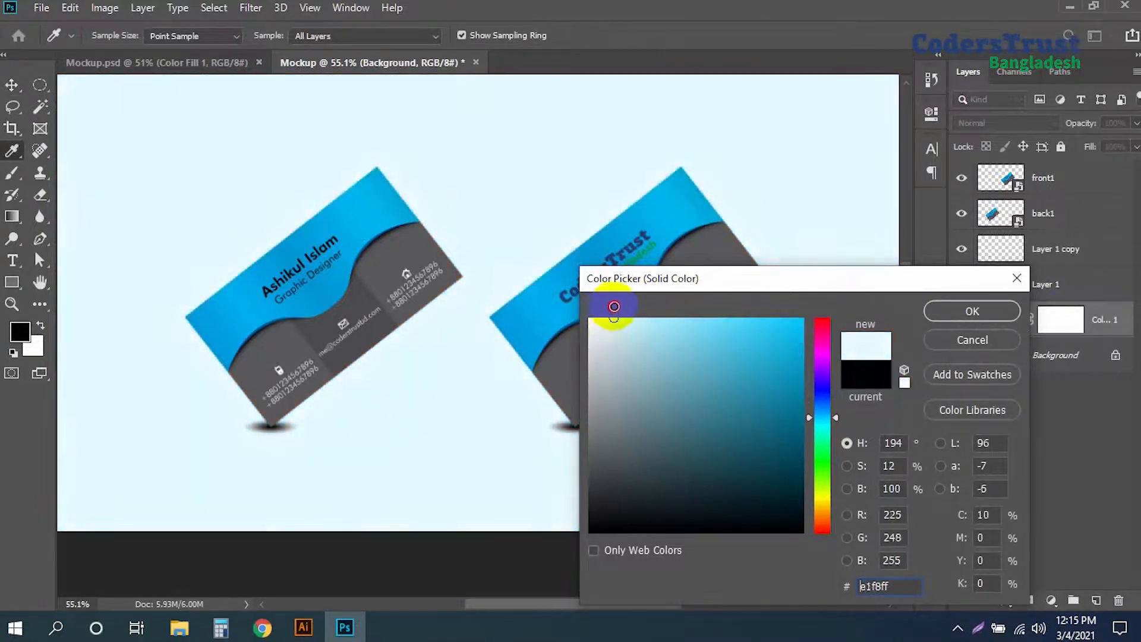
click(989, 313)
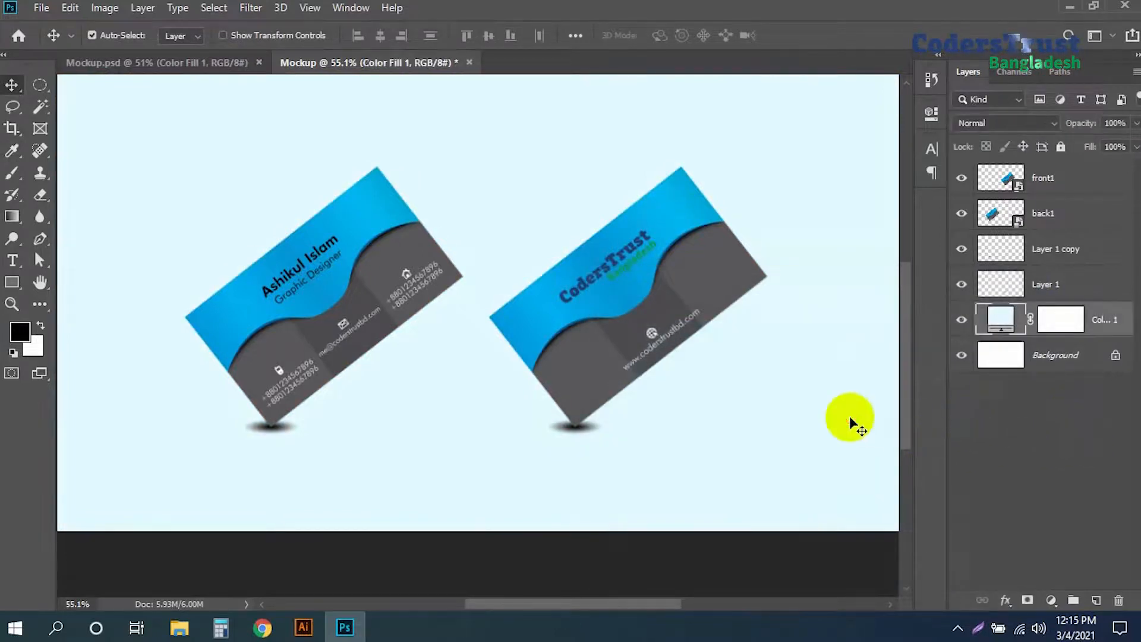
key(ctrl+0)
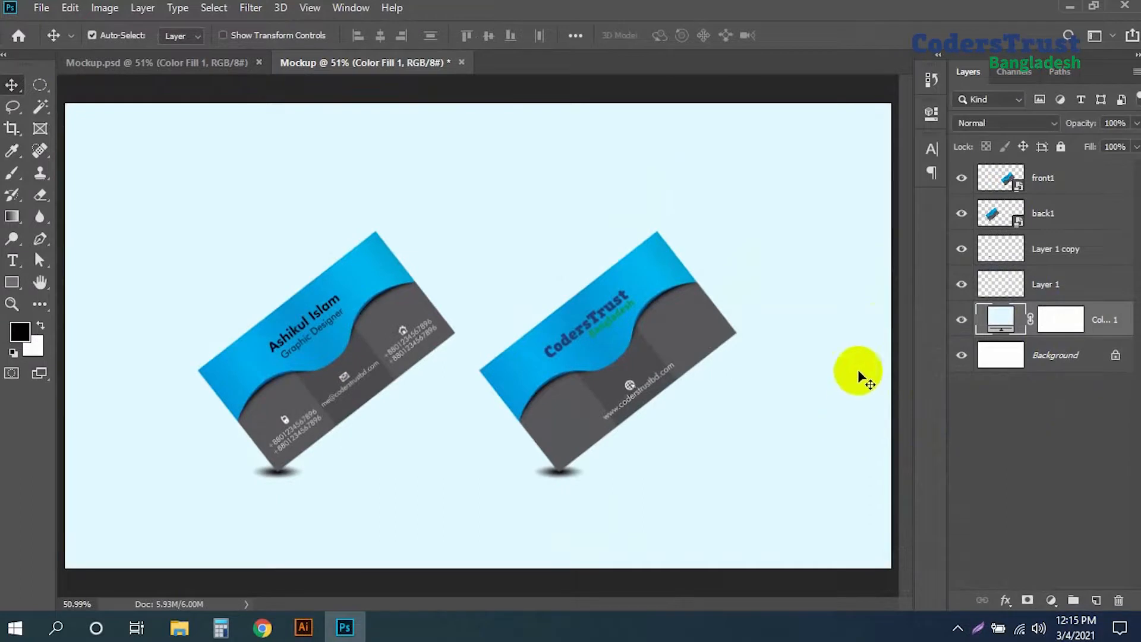
- Open the front1 smart object's contents, and switch to File Explorer to open folder 4 inside CTG 485 on the Desktop
click(1011, 181)
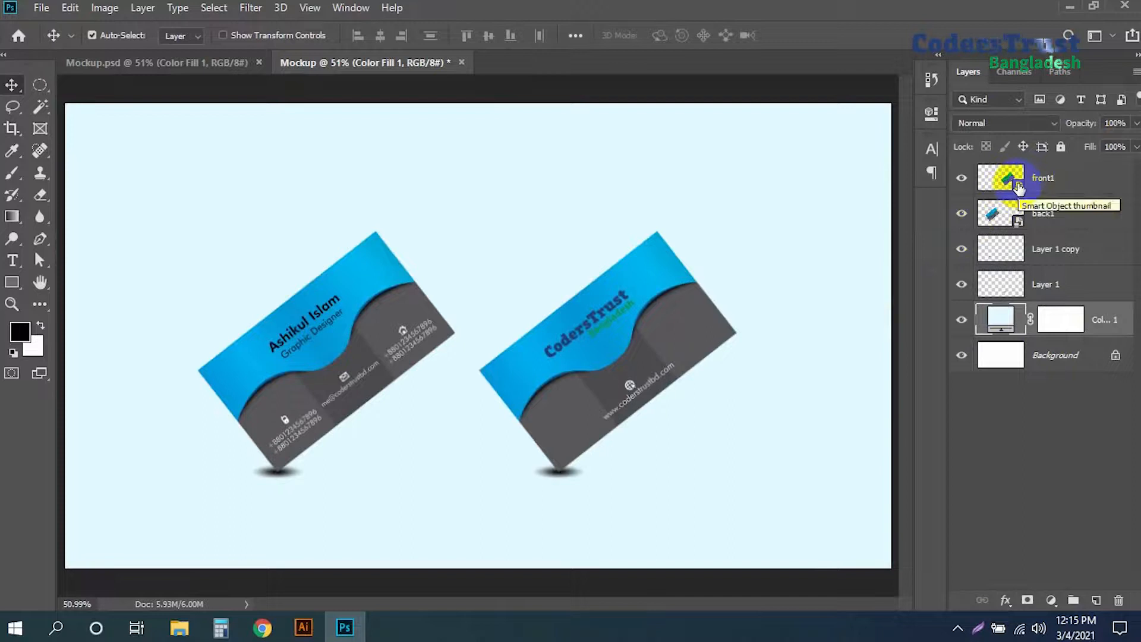
double_click(1018, 188)
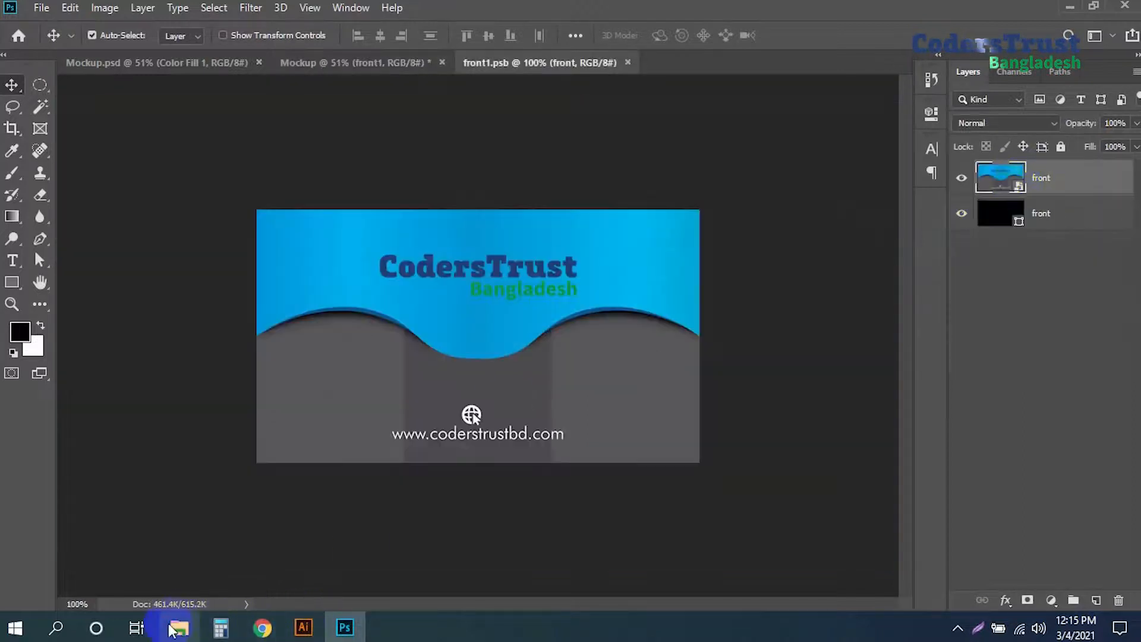
click(179, 627)
click(550, 316)
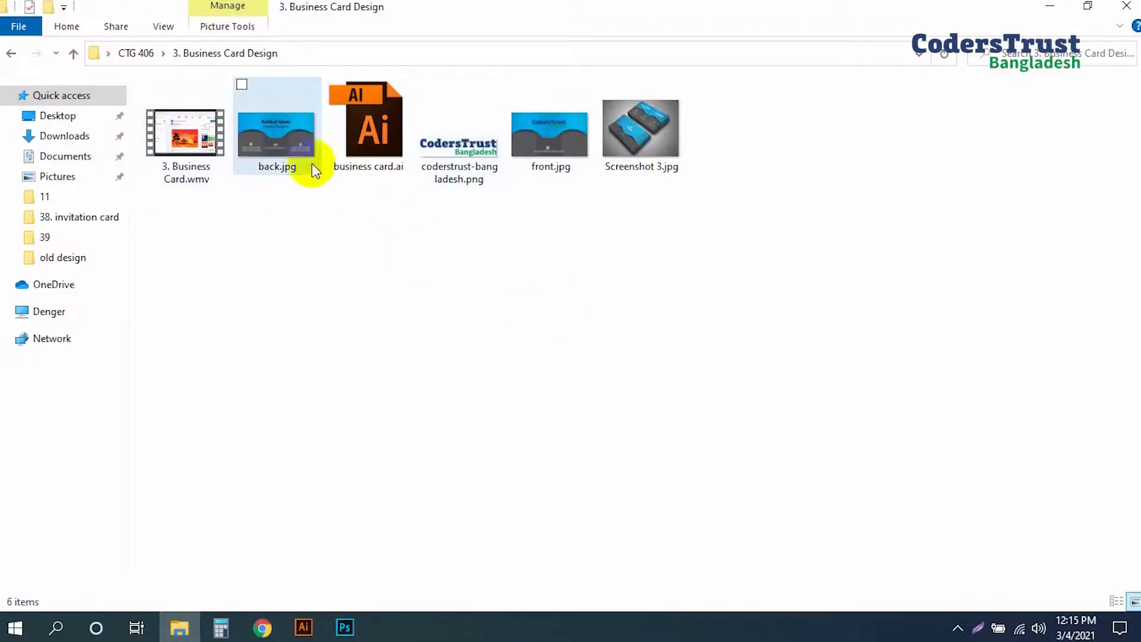
click(141, 53)
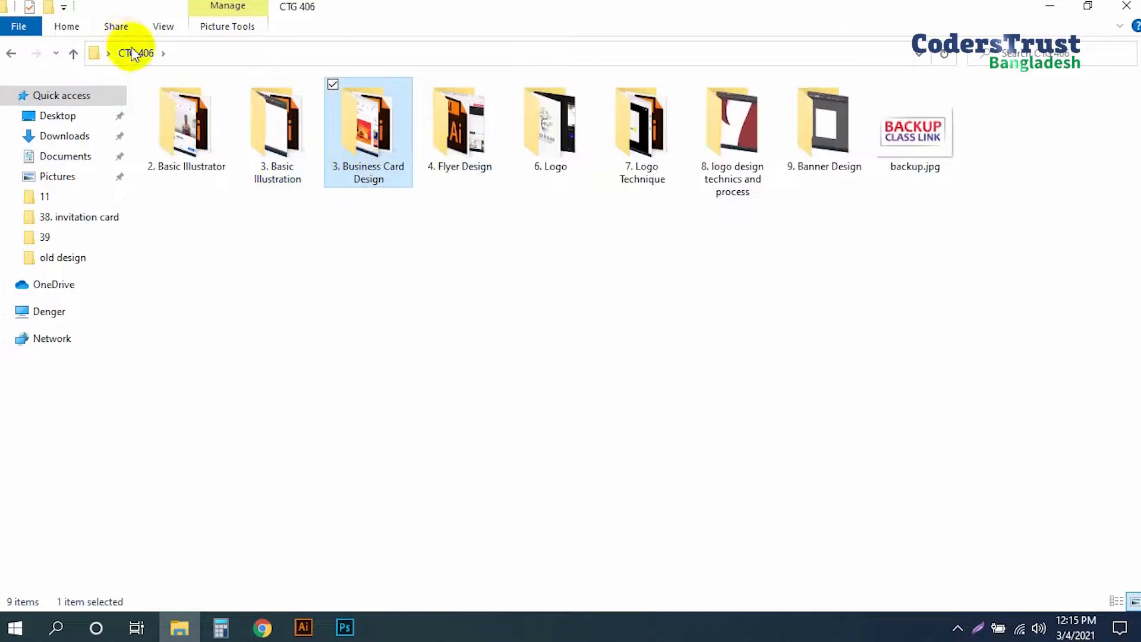
click(56, 117)
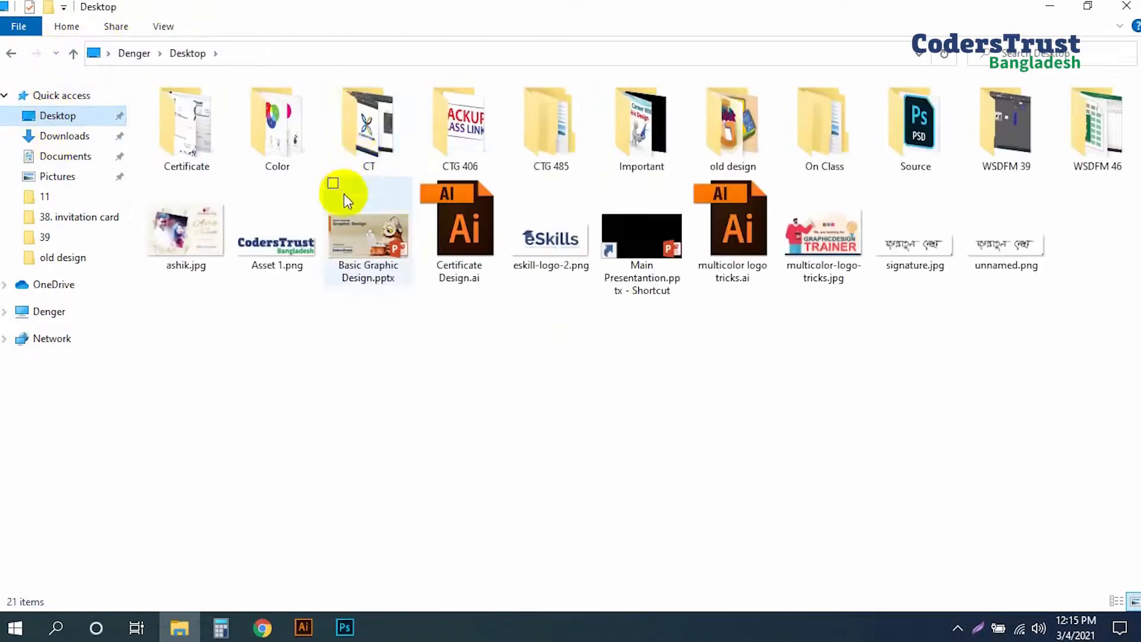
double_click(550, 124)
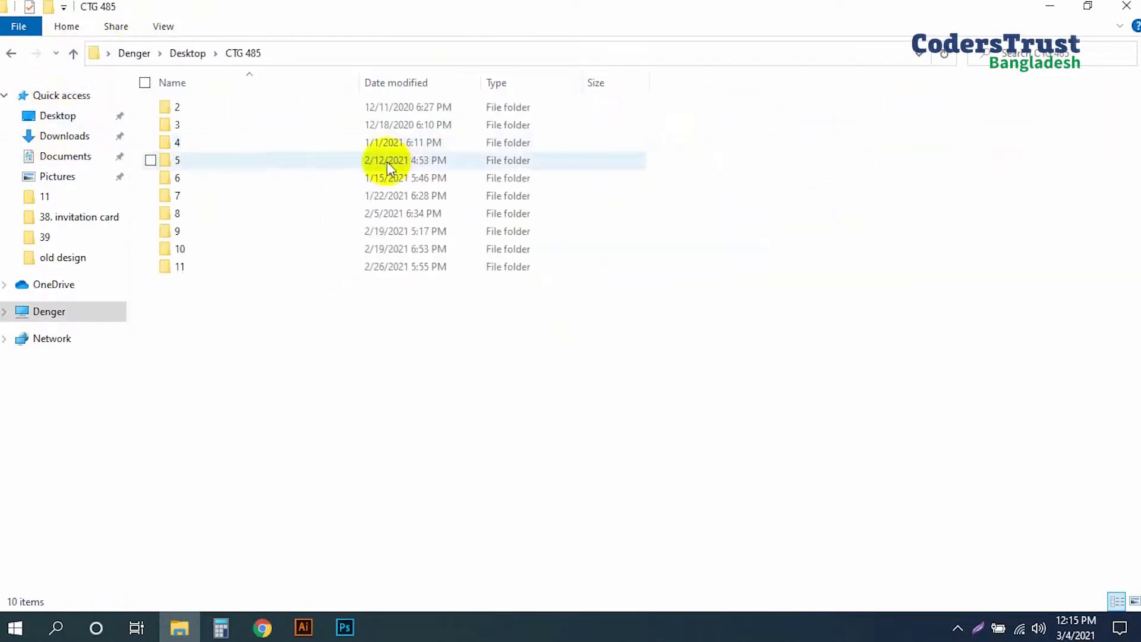
double_click(214, 142)
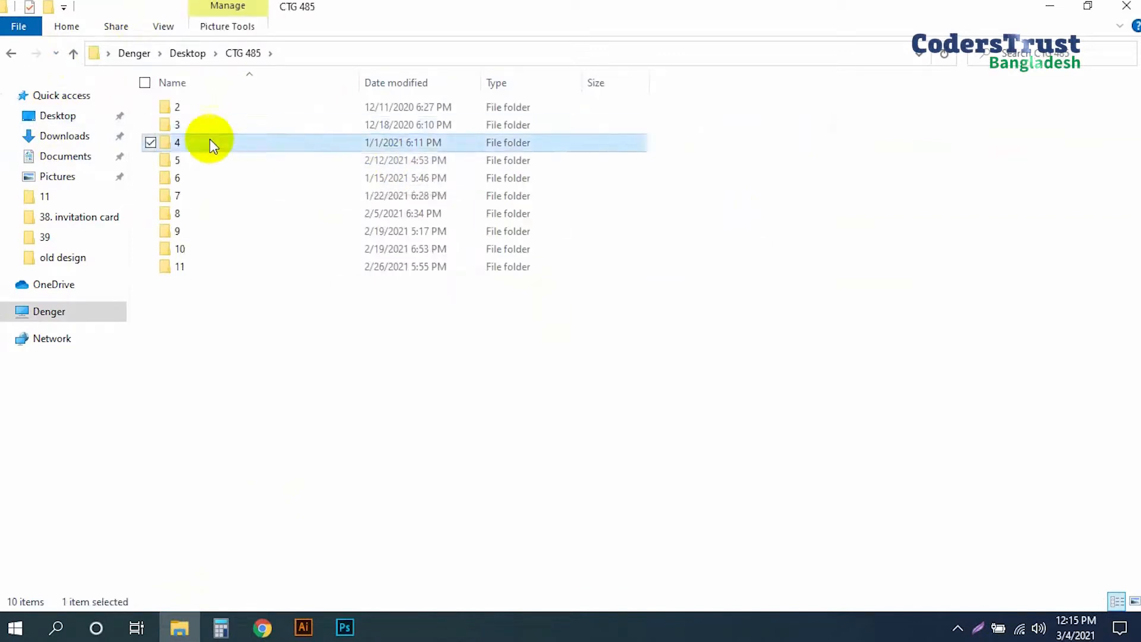
- Place the different front card image from the folder over the existing artwork, and save and close the front1 smart object
drag(824, 133, 548, 379)
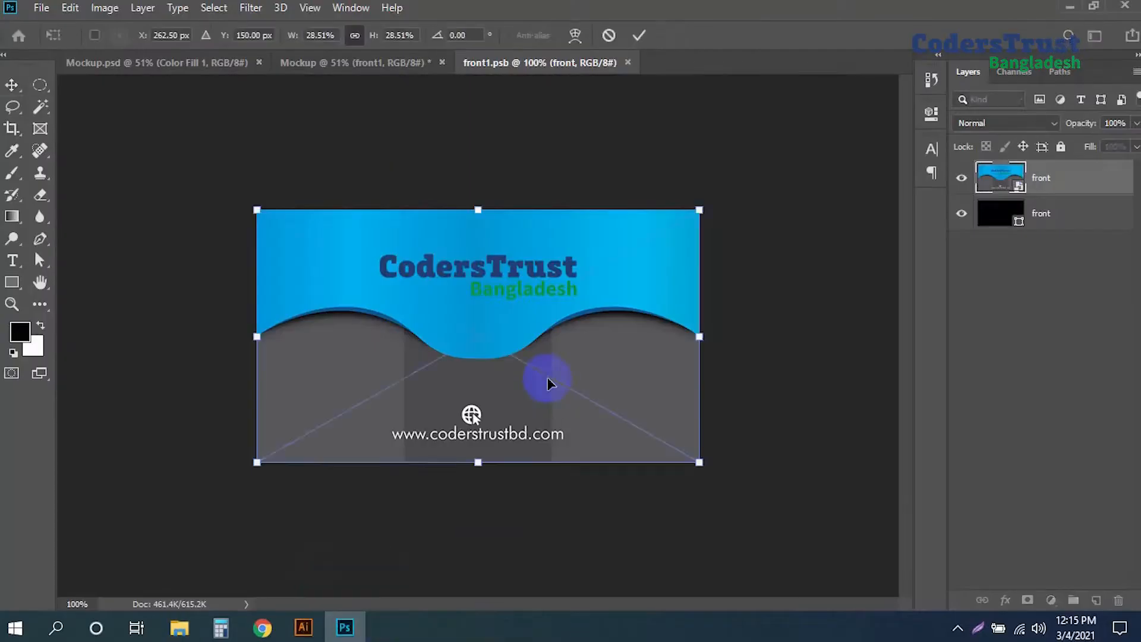
key(Return)
click(632, 105)
click(634, 62)
click(500, 241)
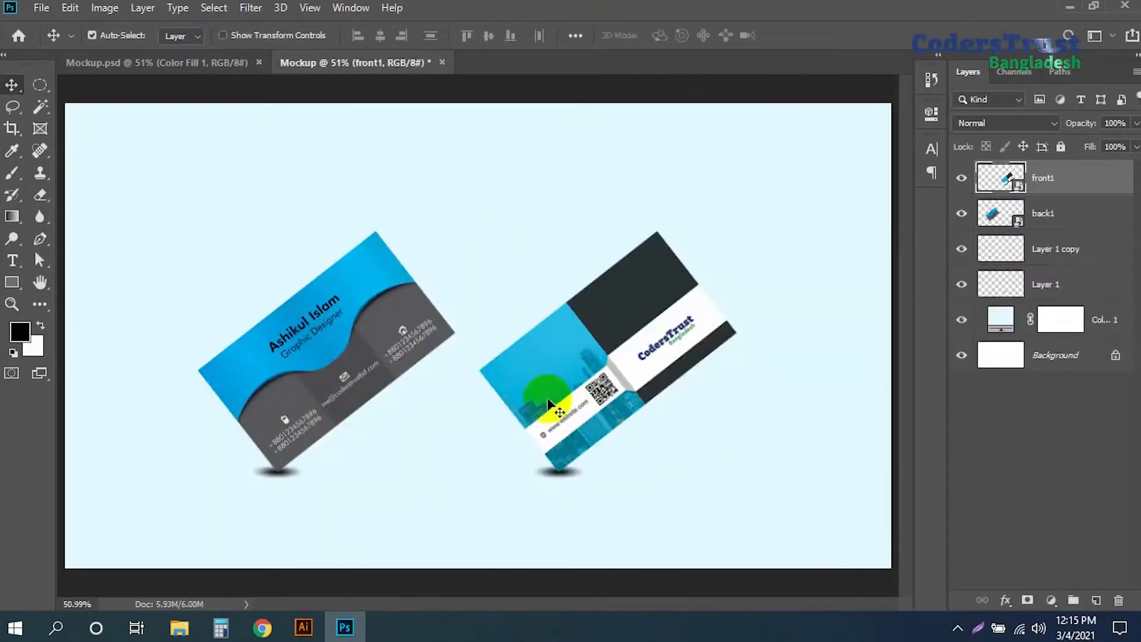